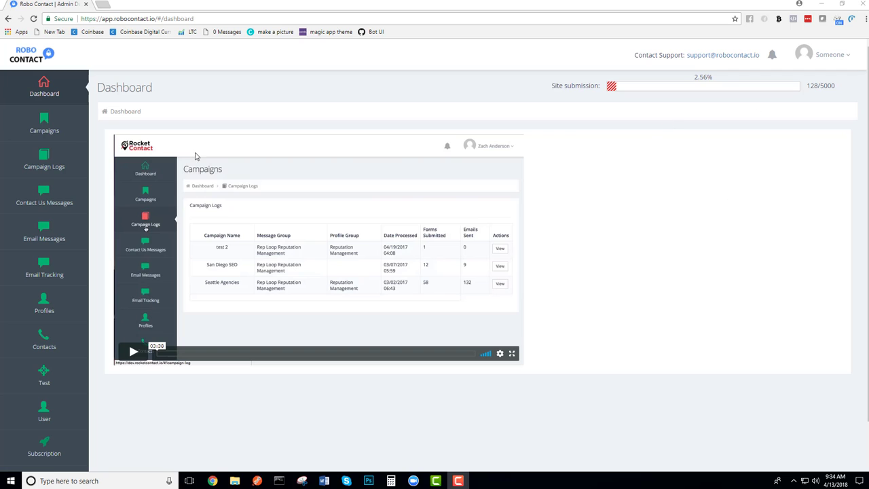
# - Look over the Campaigns list and the Training page, then return to the Dashboard
pyautogui.click(41, 129)
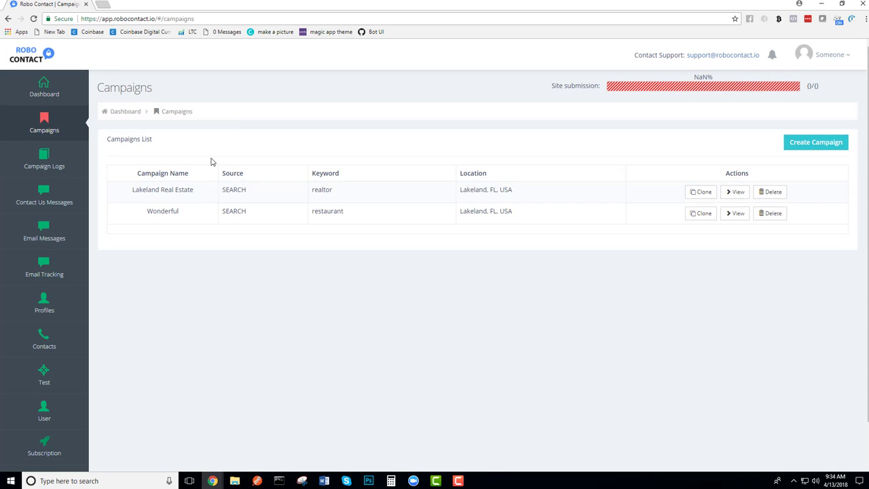
pyautogui.scroll(-2, 39, 442)
pyautogui.click(44, 434)
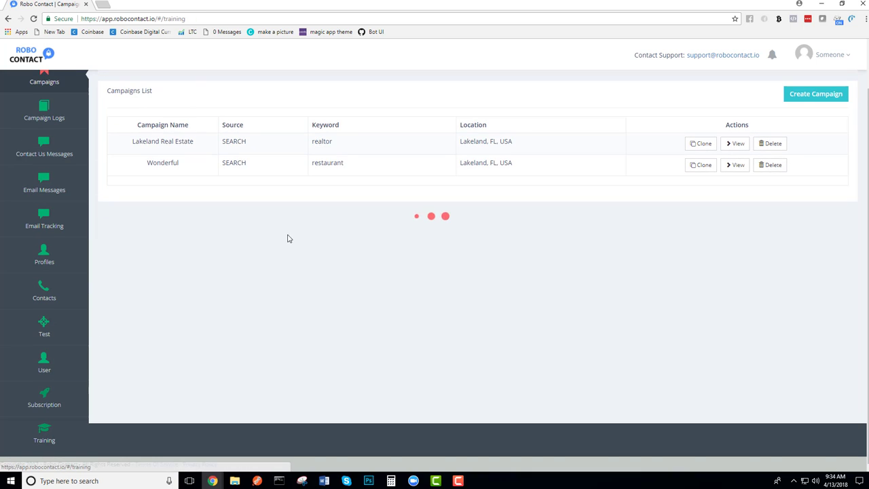
pyautogui.scroll(2, 28, 115)
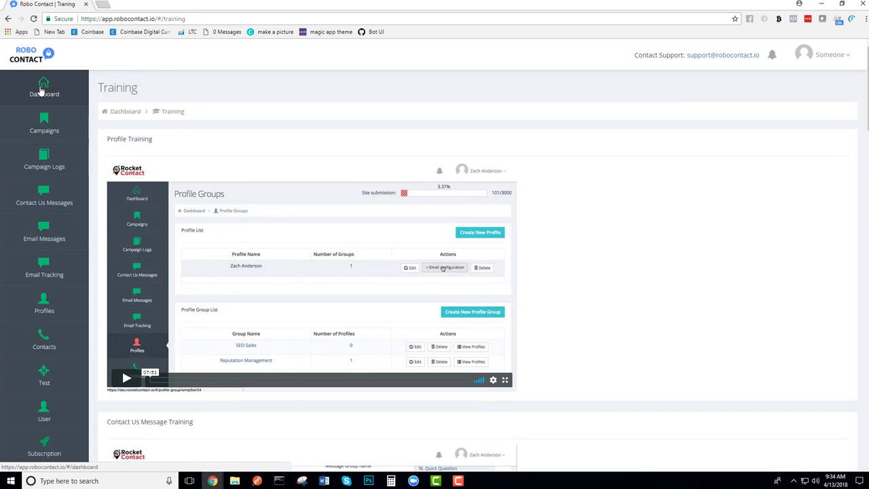
pyautogui.click(41, 87)
# - Open the Lakeland Real Estate campaign's run details and examine its location and keyword
pyautogui.click(49, 125)
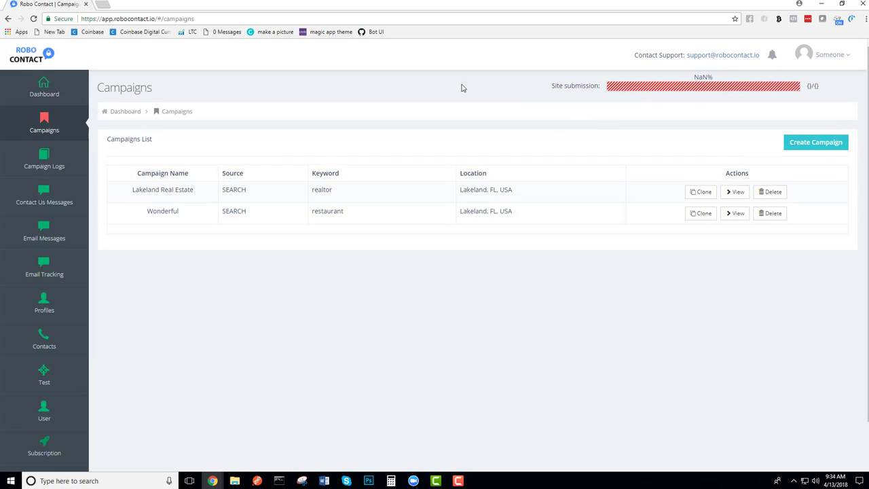
pyautogui.click(736, 192)
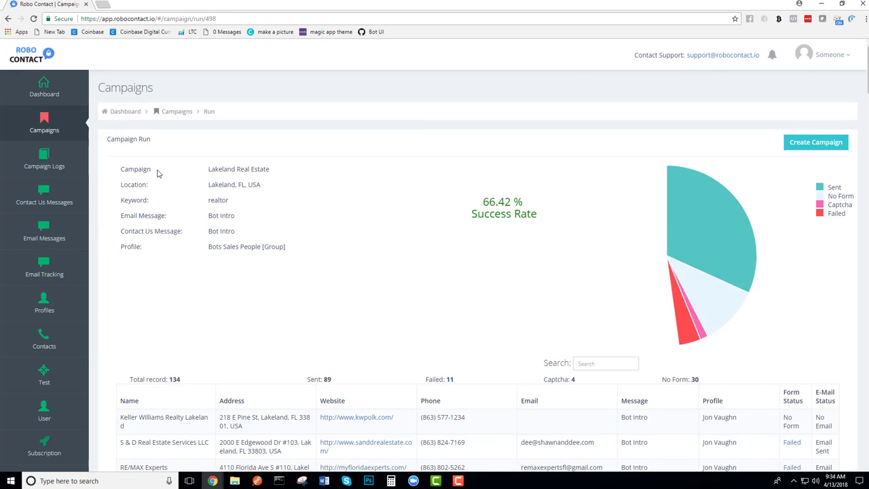
pyautogui.moveTo(206, 185); pyautogui.dragTo(267, 190)
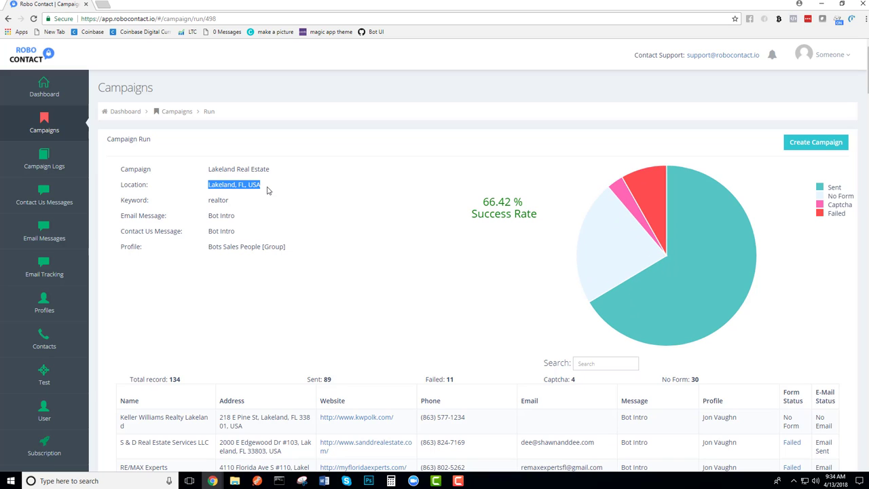
pyautogui.tripleClick(219, 202)
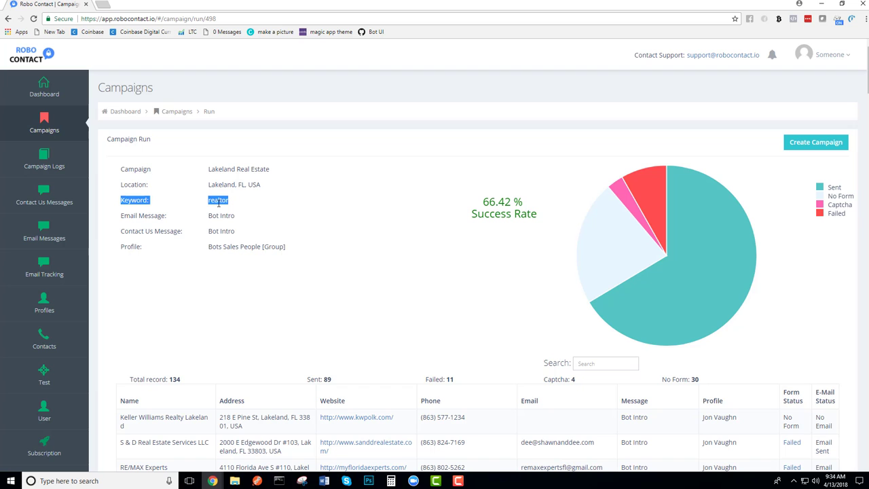
pyautogui.click(269, 181)
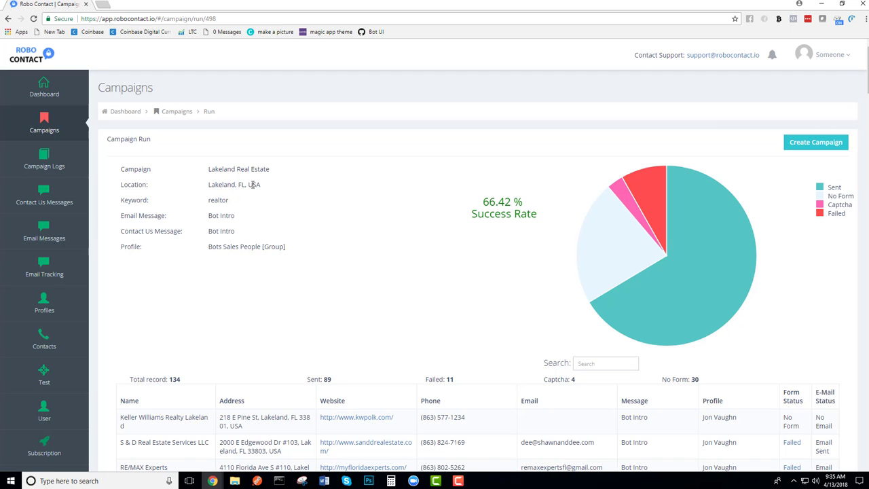
pyautogui.moveTo(260, 185); pyautogui.dragTo(209, 183)
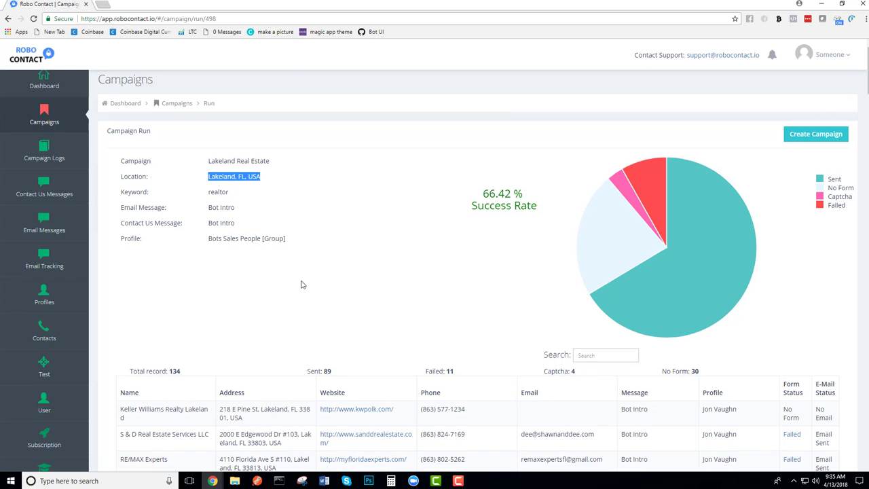
# - Examine the campaign's contact records, checking the first listing's name, address, website and phone
pyautogui.scroll(-3, 297, 288)
pyautogui.scroll(-10, 165, 275)
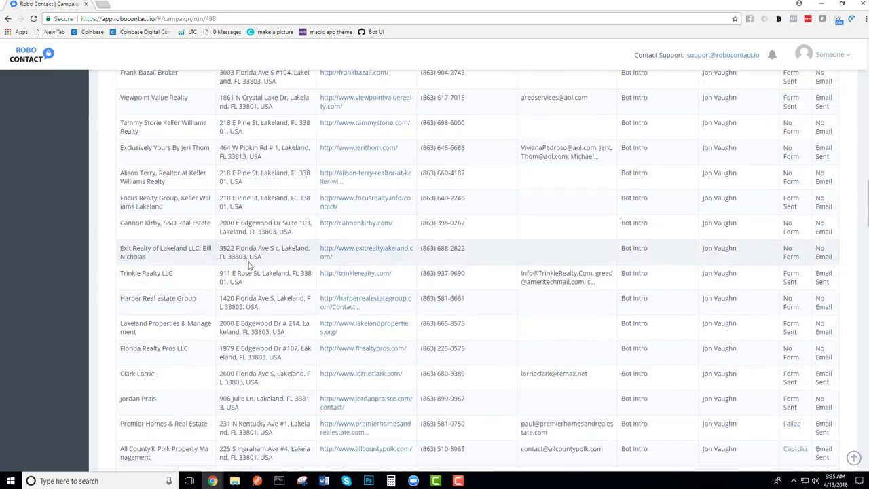
pyautogui.scroll(6, 177, 217)
pyautogui.scroll(10, 178, 215)
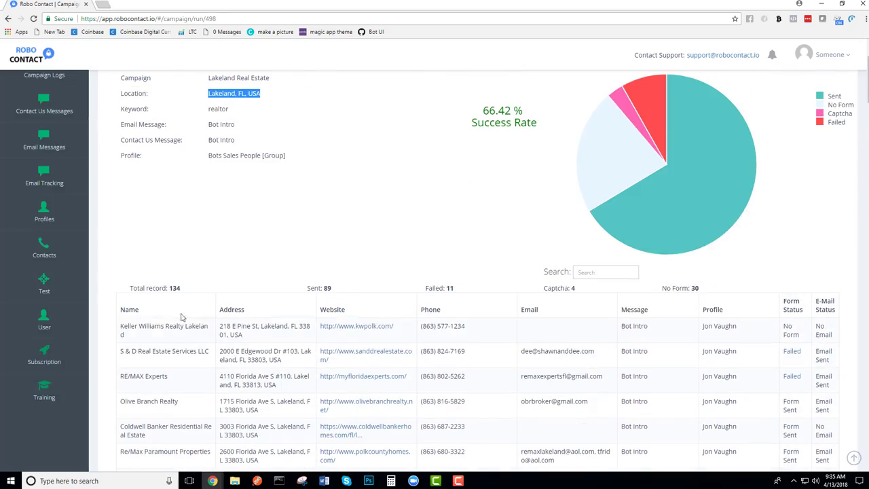
pyautogui.moveTo(119, 327); pyautogui.dragTo(473, 337)
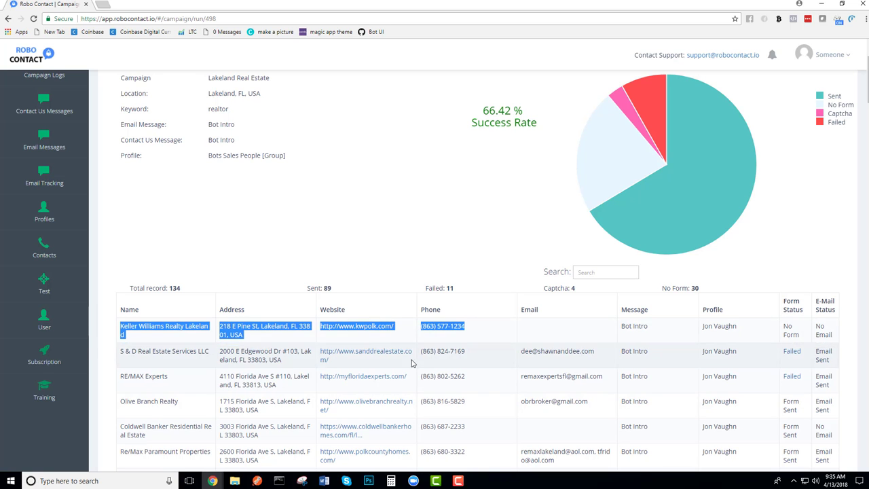
pyautogui.scroll(-3, 310, 369)
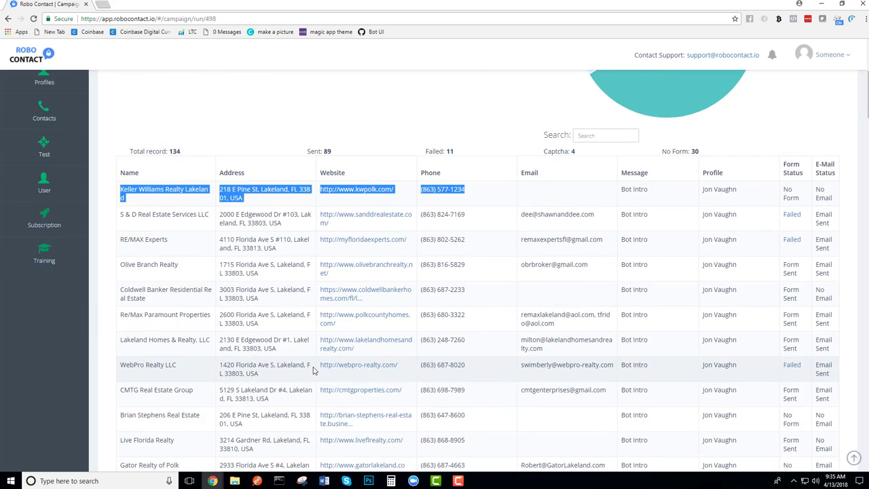
pyautogui.scroll(5, 343, 356)
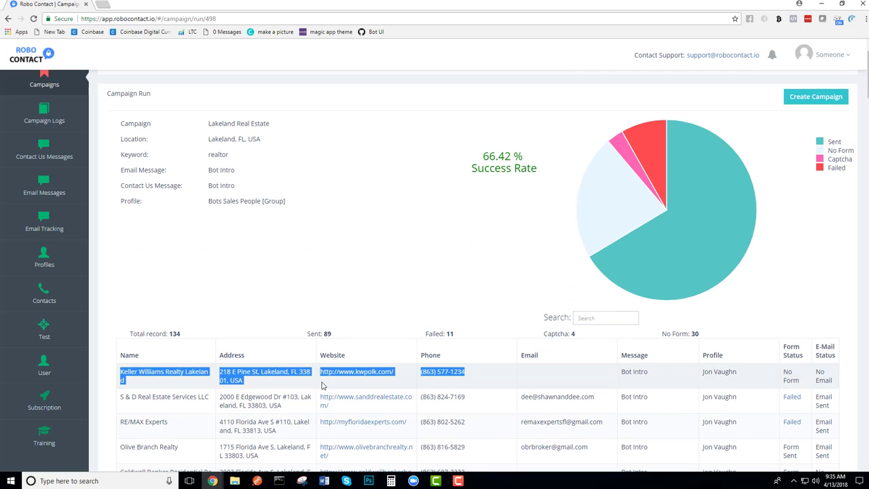
pyautogui.moveTo(400, 374); pyautogui.dragTo(319, 373)
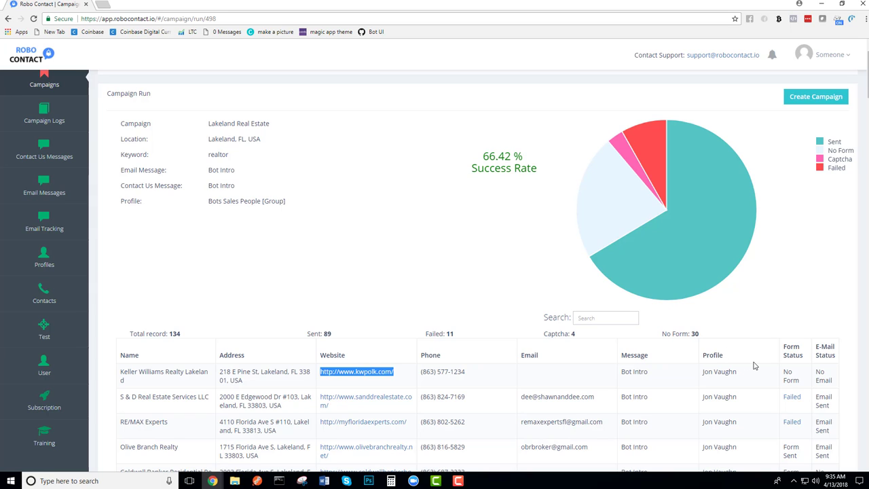
# - Examine the Olive Branch Realty record, including its email address, form status and email status
pyautogui.scroll(-1, 753, 365)
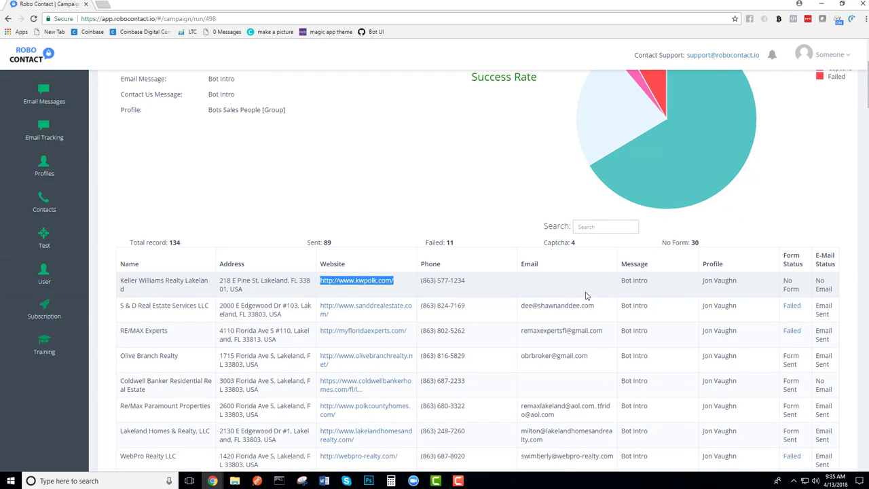
pyautogui.scroll(-1, 586, 296)
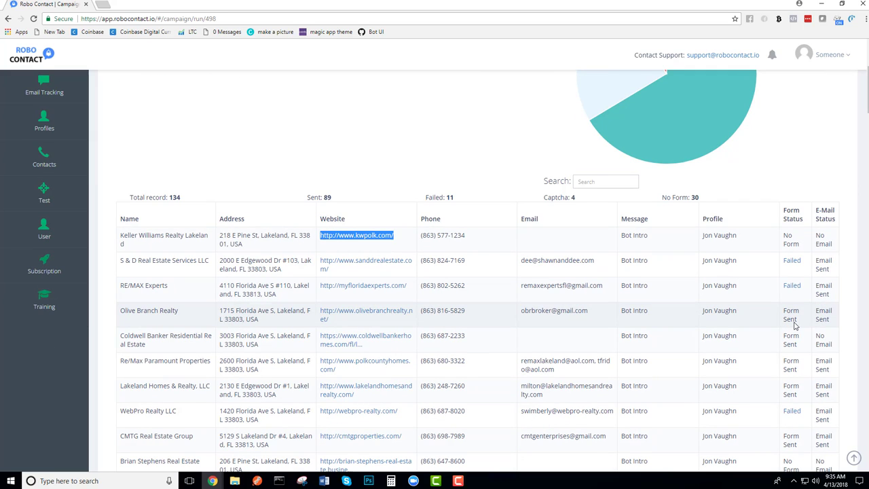
pyautogui.moveTo(836, 318); pyautogui.dragTo(187, 316)
pyautogui.click(129, 313)
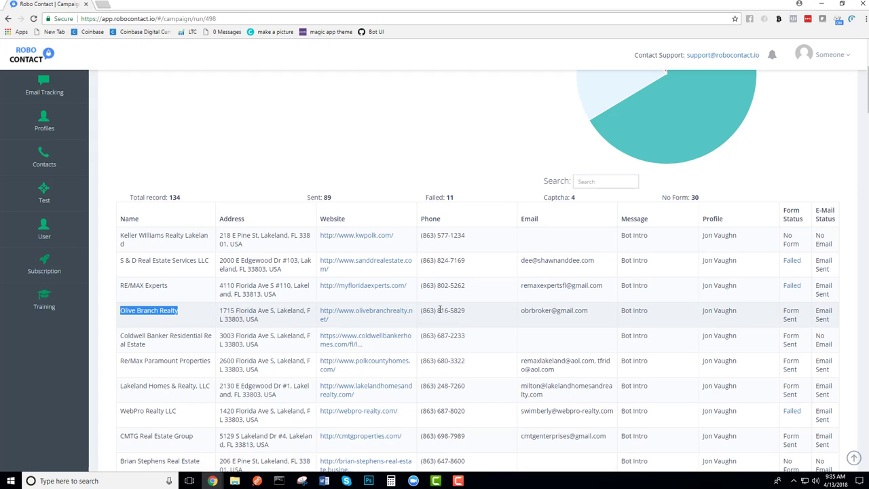
pyautogui.moveTo(531, 312); pyautogui.dragTo(615, 327)
pyautogui.click(803, 321)
pyautogui.moveTo(798, 317); pyautogui.dragTo(788, 310)
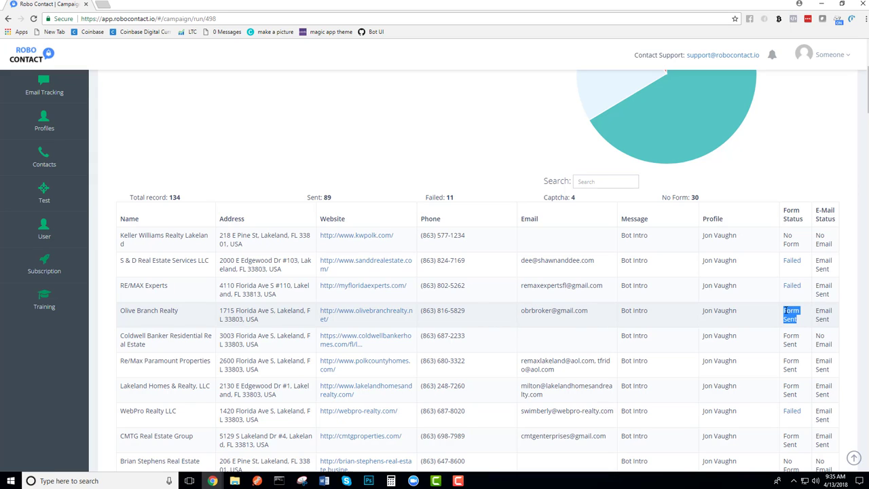
pyautogui.moveTo(828, 319); pyautogui.dragTo(814, 310)
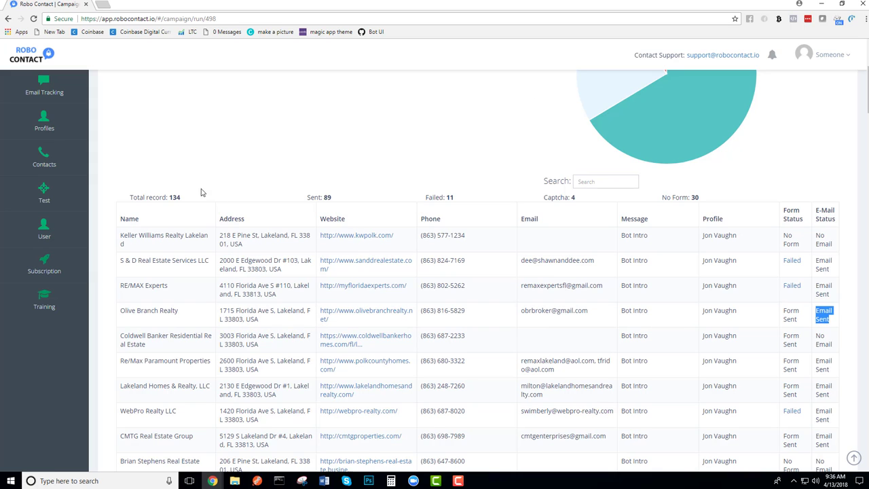
# - Review the campaign's summary counts for total records, sent, captcha and no form
pyautogui.moveTo(157, 197); pyautogui.dragTo(174, 199)
pyautogui.moveTo(309, 197); pyautogui.dragTo(349, 199)
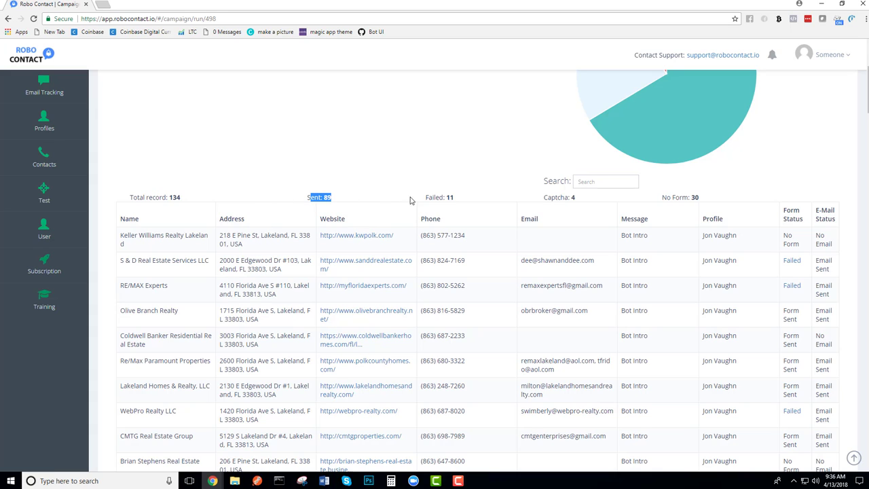
pyautogui.moveTo(543, 198); pyautogui.dragTo(596, 199)
pyautogui.moveTo(662, 200); pyautogui.dragTo(736, 204)
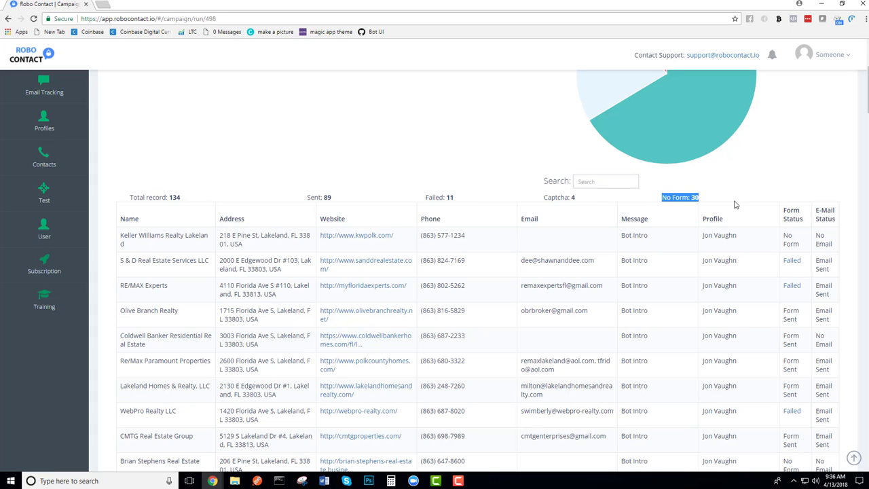
# - Open a realtor's contact page from the campaign results, check it for a contact form and close it
pyautogui.scroll(-2, 722, 258)
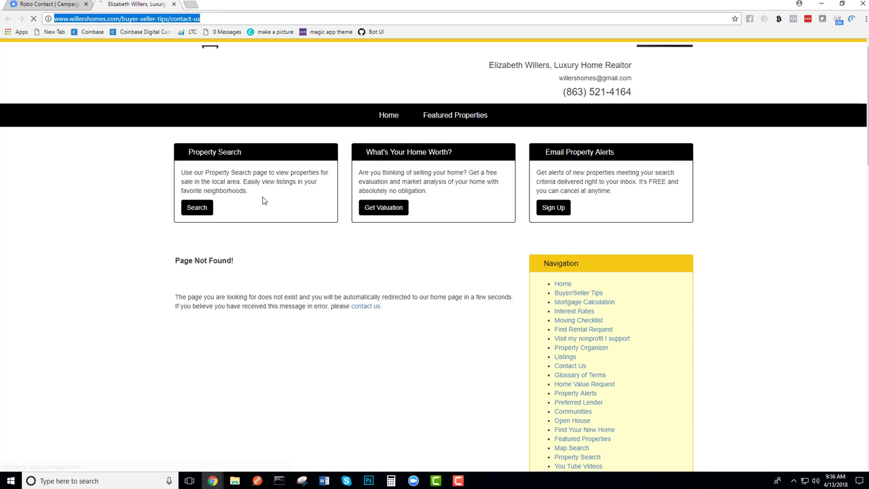
pyautogui.click(202, 256)
pyautogui.scroll(-2, 255, 283)
pyautogui.scroll(2, 255, 283)
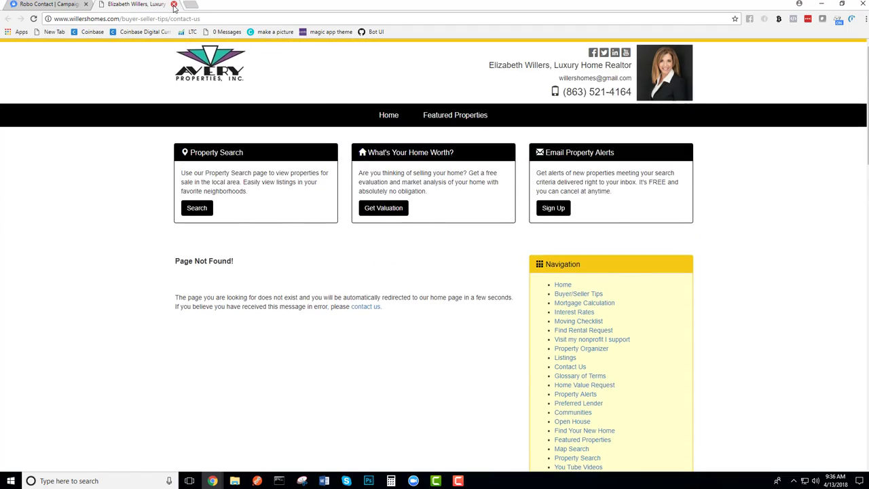
pyautogui.click(174, 4)
# - Look through the remaining campaign records to the end of the table and return to the campaign summary
pyautogui.scroll(-5, 290, 236)
pyautogui.scroll(-20, 290, 236)
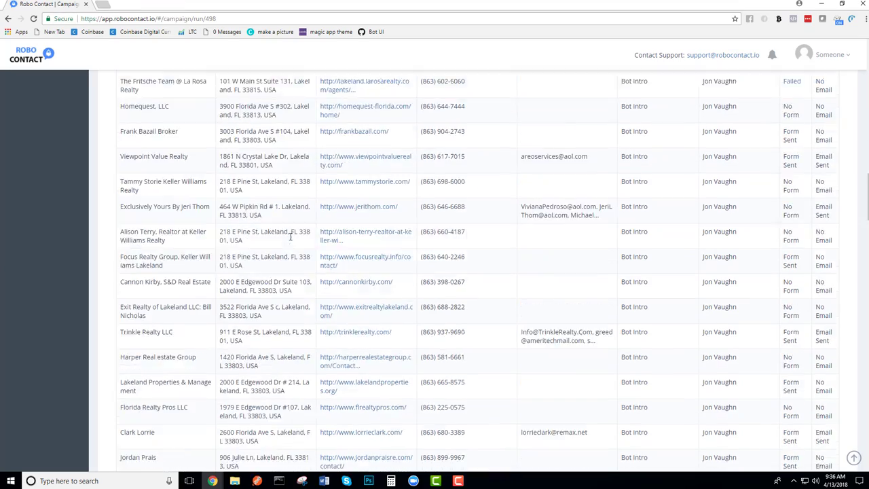
pyautogui.scroll(-6, 290, 239)
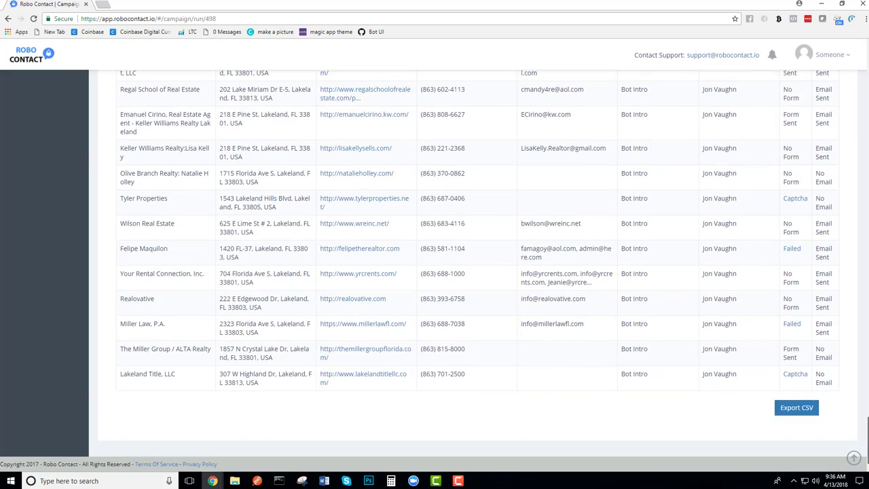
pyautogui.moveTo(867, 431); pyautogui.dragTo(867, 89)
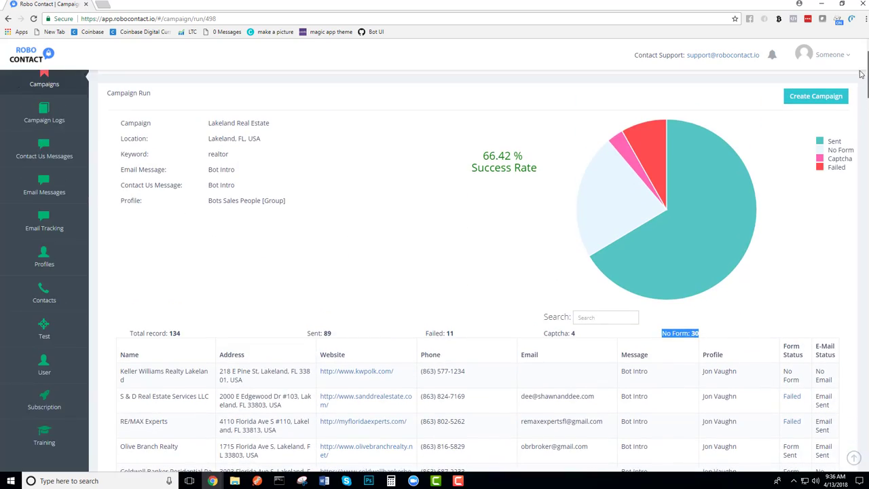
# - Open the Profiles section, look at the form for creating a profile group and return to the profile lists
pyautogui.click(42, 267)
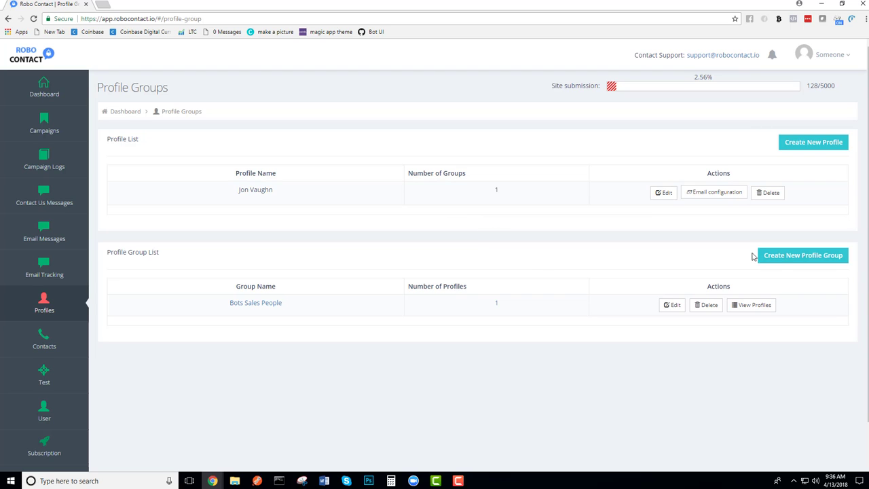
pyautogui.click(781, 259)
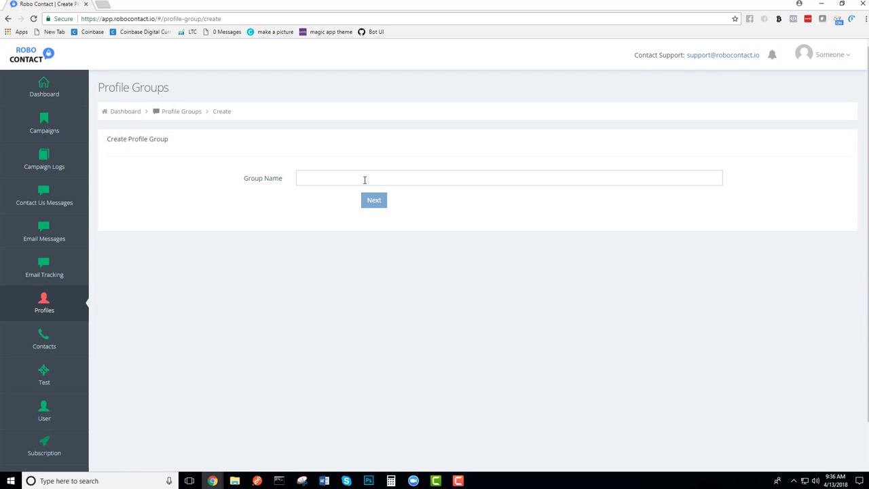
pyautogui.click(364, 180)
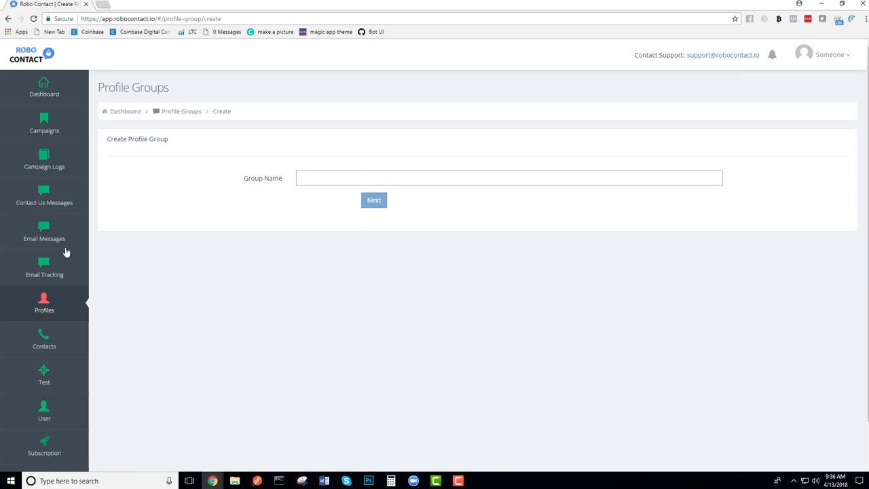
pyautogui.click(41, 306)
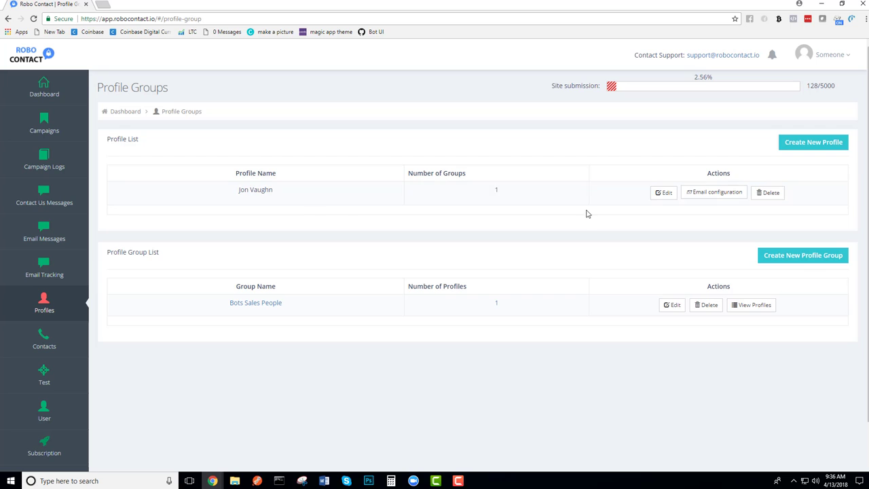
# - Open the existing profile for editing and review its name, company, contact, address and signature fields
pyautogui.click(653, 194)
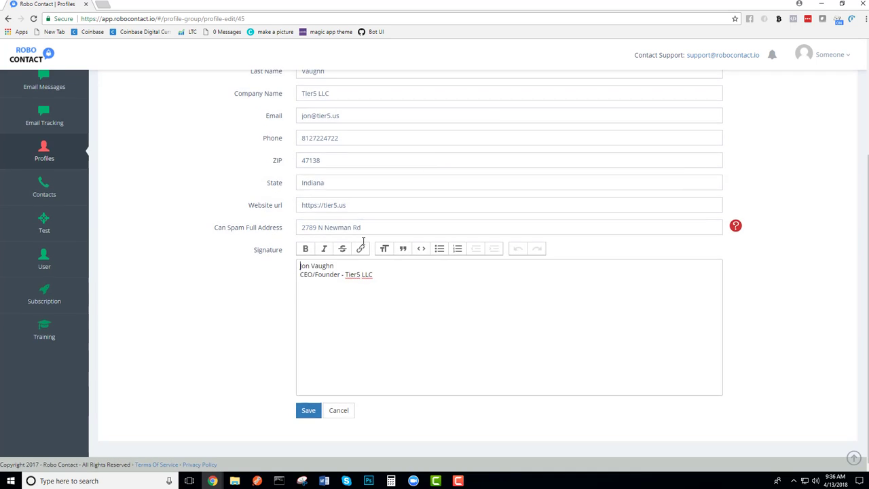
pyautogui.scroll(3, 393, 160)
pyautogui.click(277, 181)
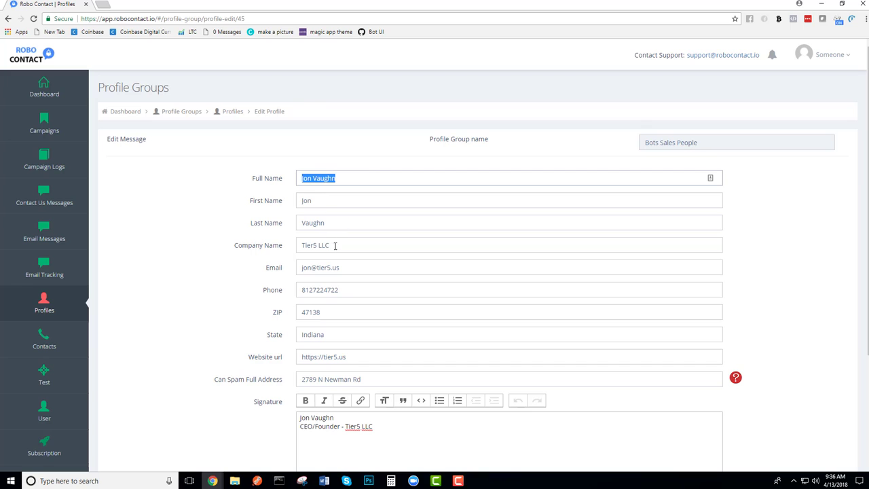
pyautogui.click(260, 255)
pyautogui.press('Tab')
pyautogui.press('Tab')
pyautogui.press('Tab')
pyautogui.press('Tab')
pyautogui.press('Tab')
pyautogui.scroll(-2, 373, 349)
pyautogui.click(374, 246)
pyautogui.moveTo(396, 305); pyautogui.dragTo(317, 301)
pyautogui.scroll(2, 401, 249)
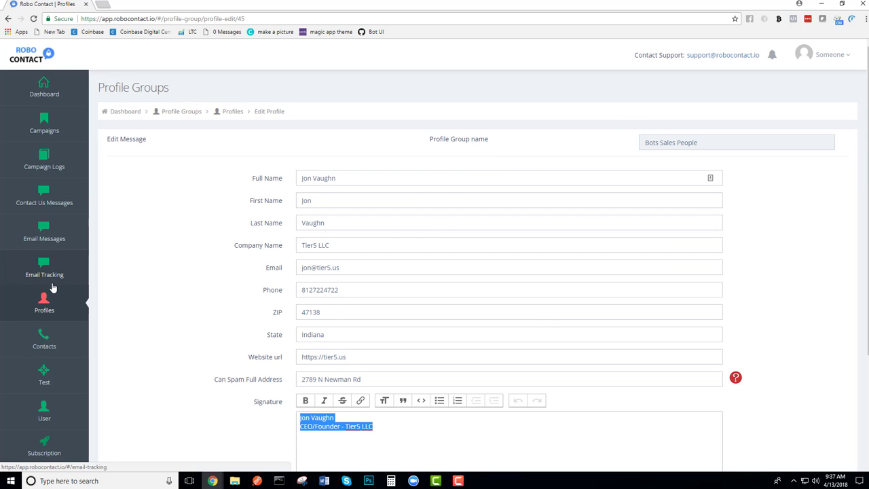
# - Open the Contact Us Messages section and view the messages in the Bot Intro group
pyautogui.click(41, 204)
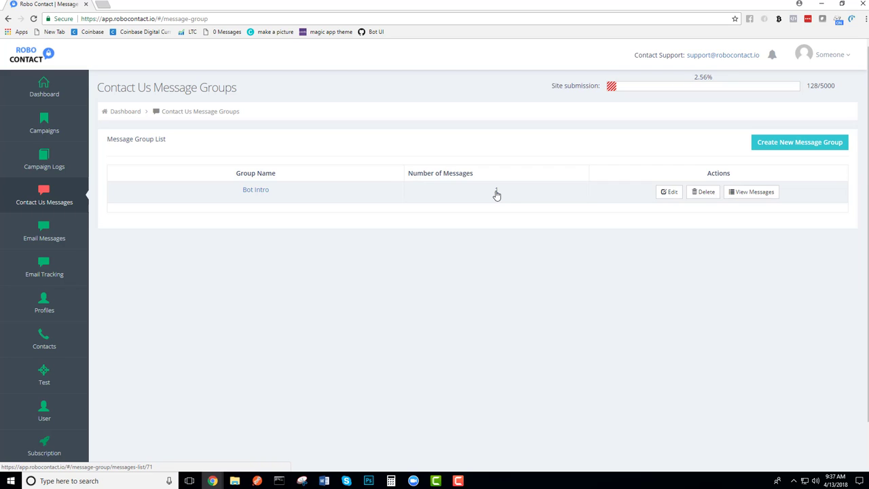
pyautogui.click(496, 192)
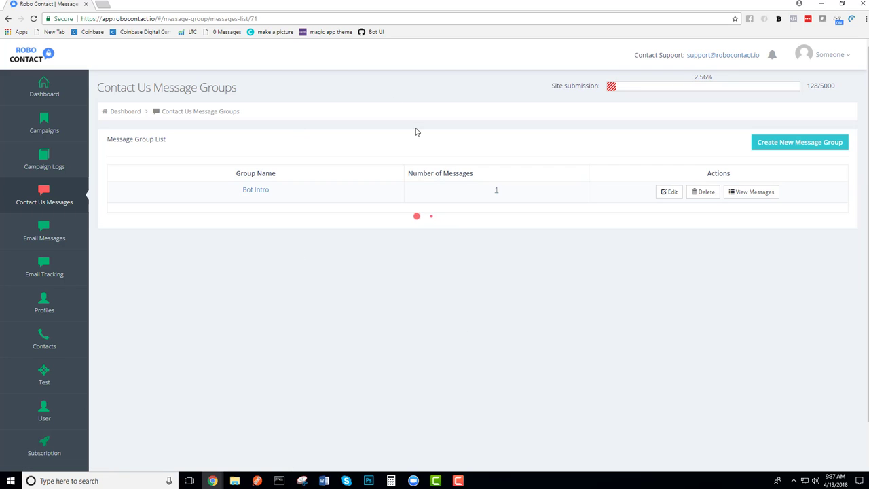
# - Open the Bot Intro email group and review its first email, the Demo bot link follow-up and the delay setting
pyautogui.click(43, 240)
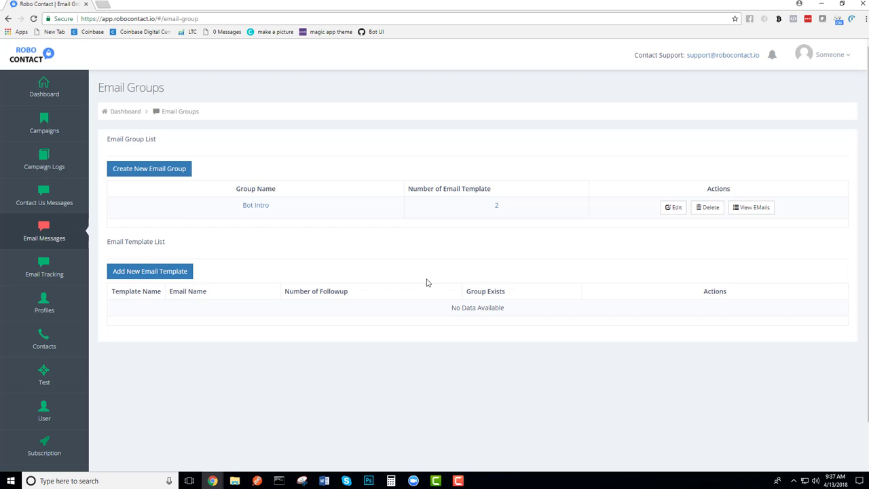
pyautogui.click(496, 207)
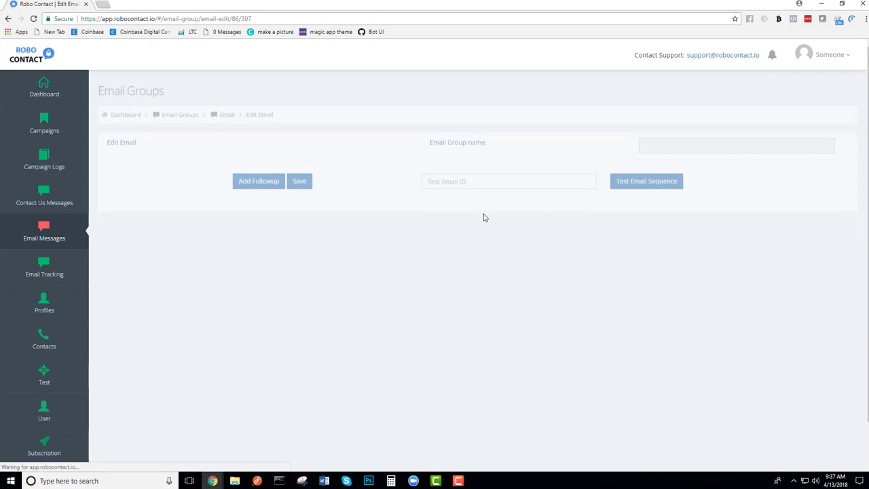
pyautogui.scroll(-5, 526, 229)
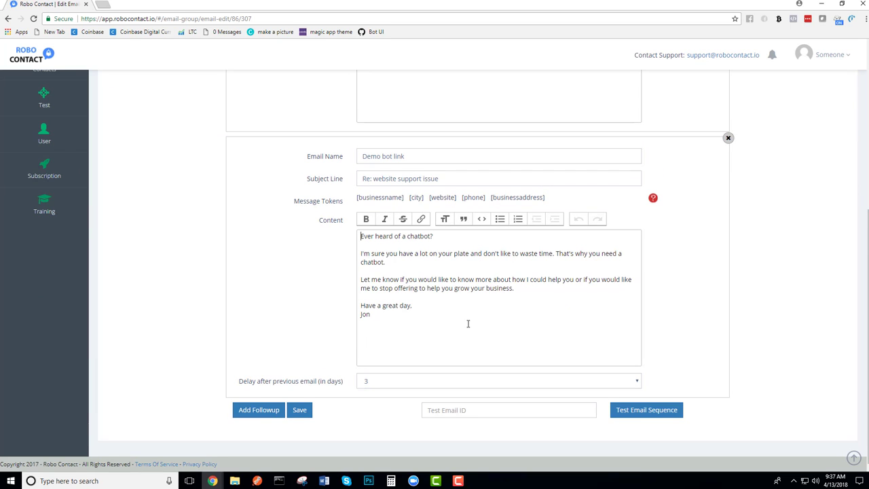
pyautogui.scroll(5, 467, 324)
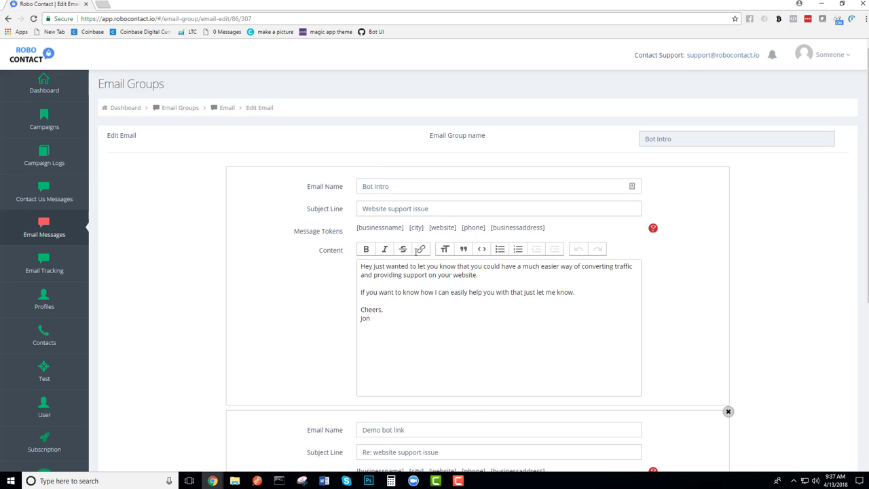
pyautogui.scroll(-4, 473, 285)
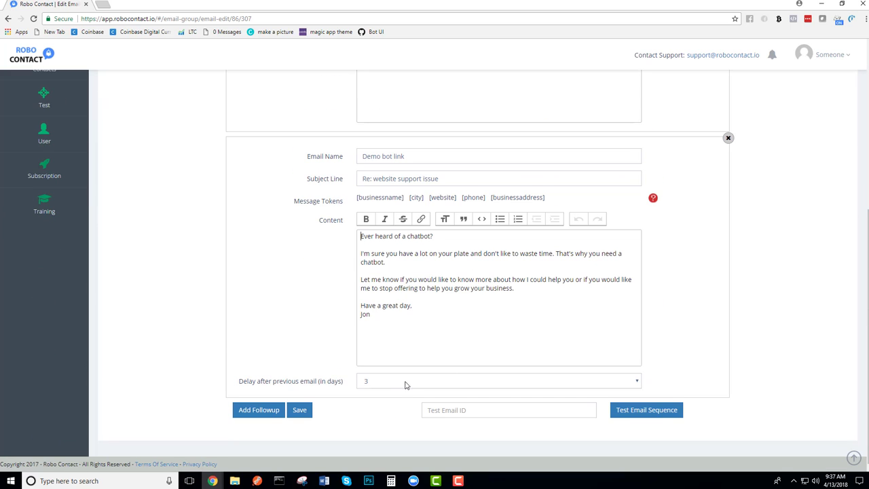
pyautogui.scroll(4, 438, 237)
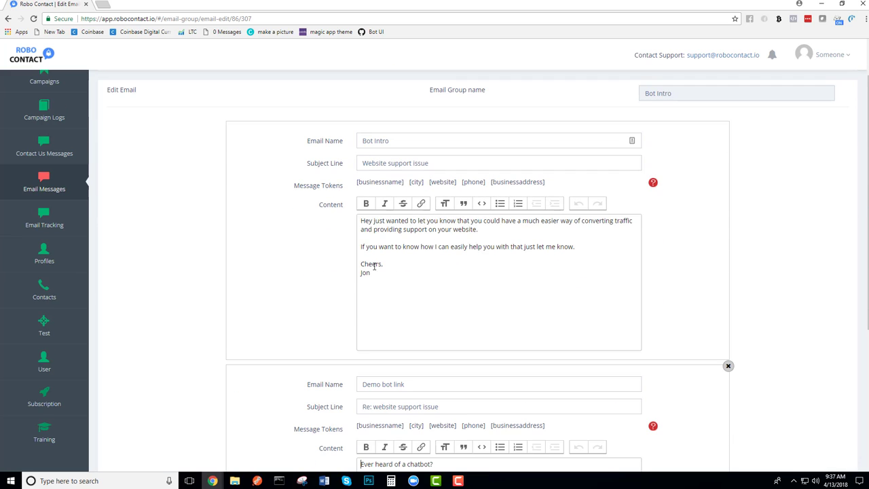
# - Return to the email group list and reopen the Bot Intro emails to look through the whole sequence again
pyautogui.click(42, 187)
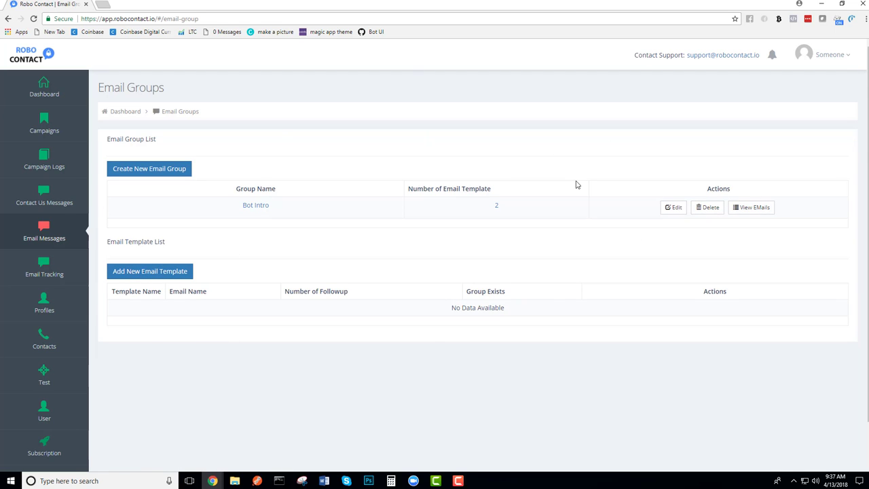
pyautogui.click(744, 209)
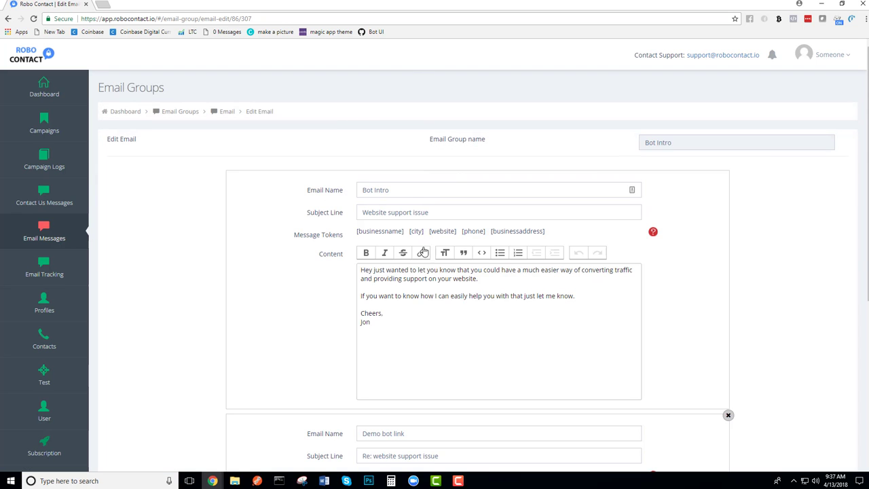
pyautogui.scroll(-2, 425, 255)
pyautogui.scroll(-4, 427, 263)
pyautogui.scroll(6, 172, 226)
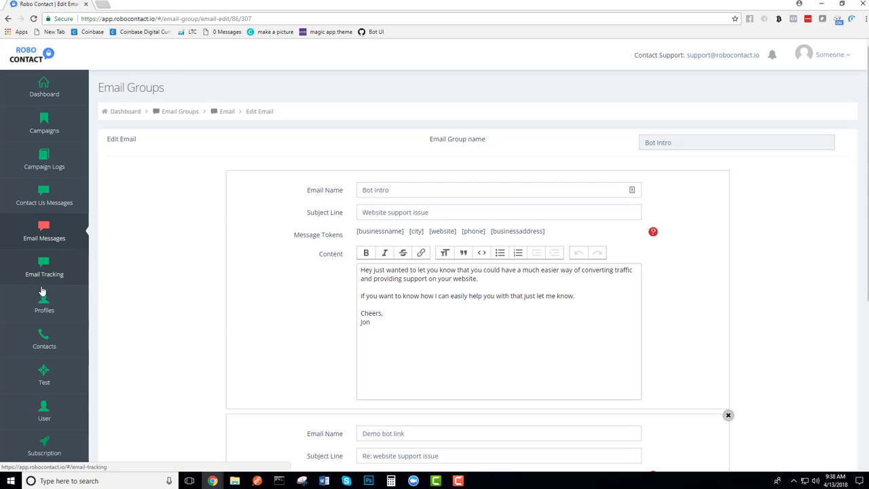
# - Start a new campaign named Test that searches Austin, TX, USA for the keyword "car dealership"
pyautogui.click(44, 128)
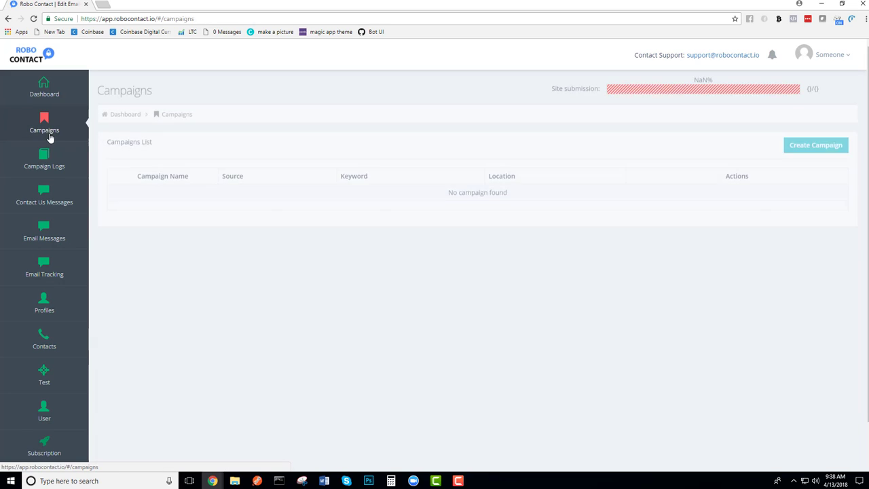
pyautogui.click(793, 147)
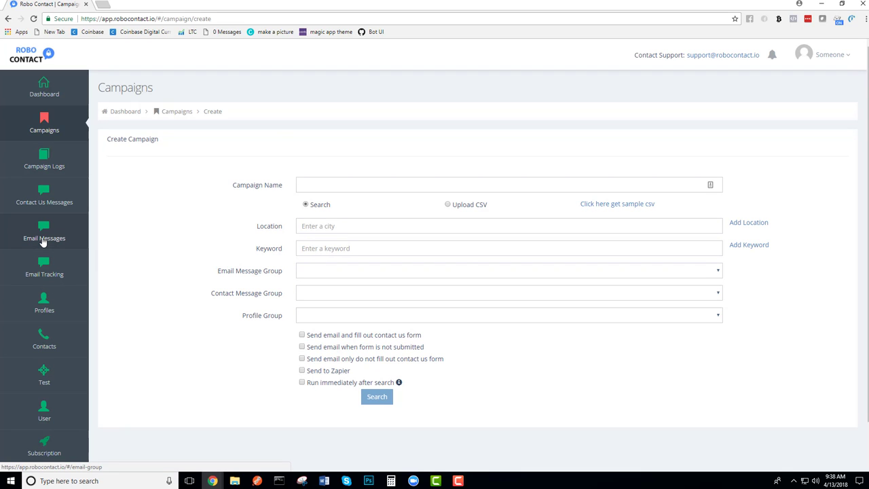
pyautogui.click(334, 184)
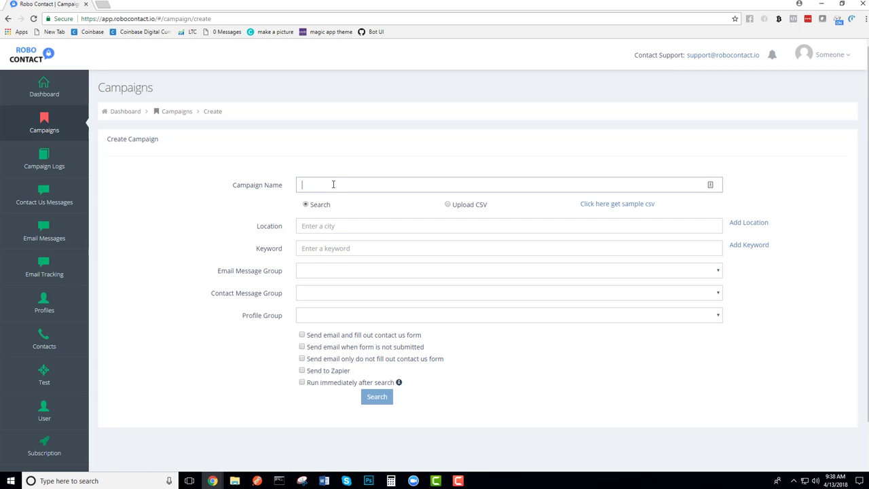
pyautogui.press('Tab')
pyautogui.press('Tab')
pyautogui.press('Tab')
pyautogui.write('austing')
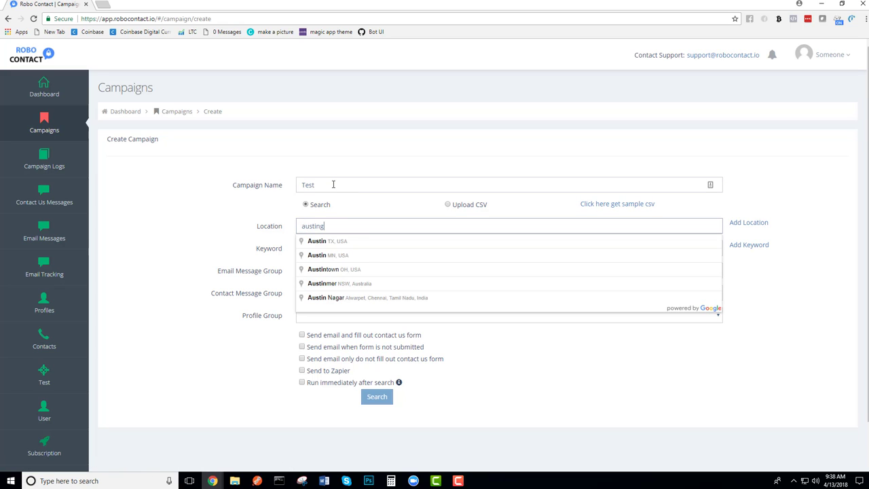
pyautogui.click(317, 243)
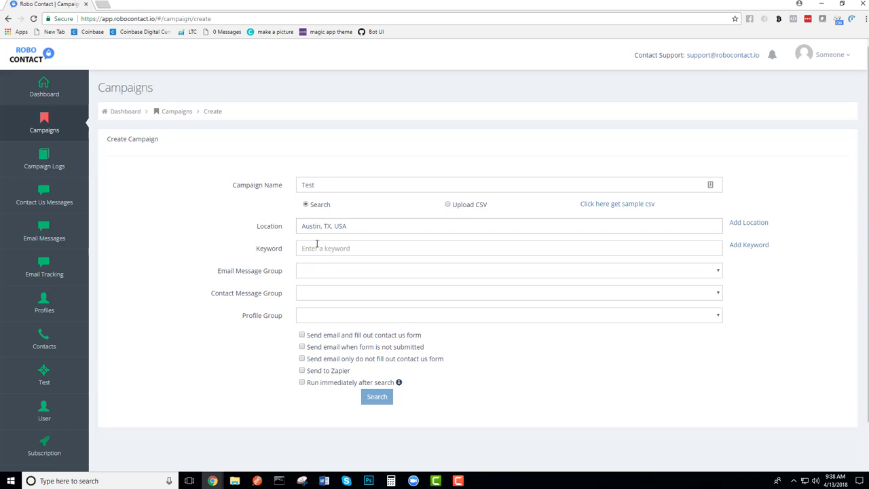
pyautogui.click(330, 254)
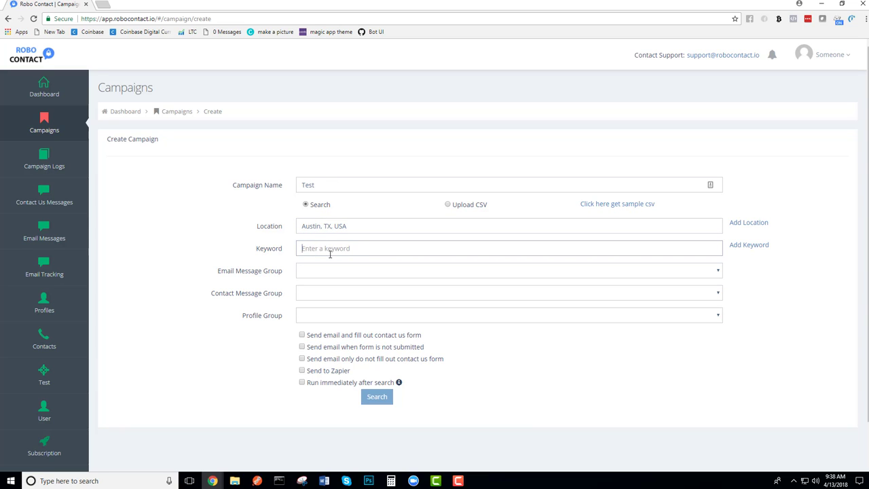
pyautogui.write('car dealership')
# - Assign Bot Intro as the email and contact message groups, and choose the individual person's profile as the profile group
pyautogui.click(331, 270)
pyautogui.click(326, 293)
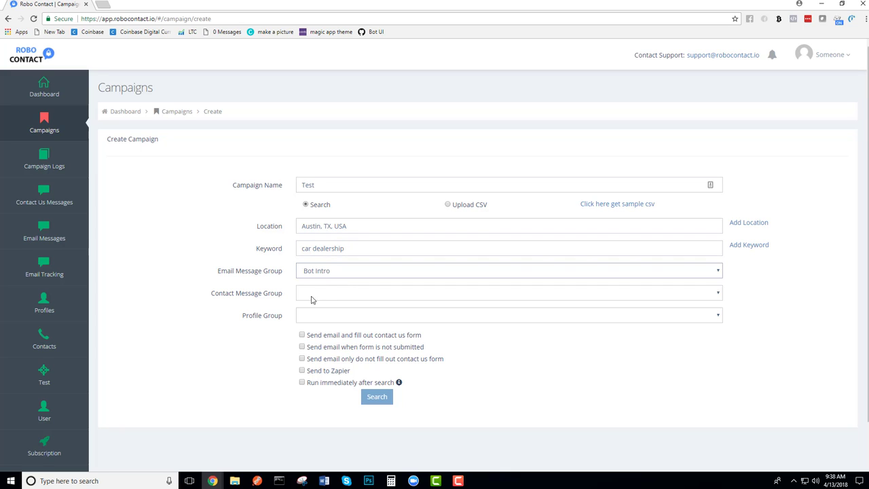
pyautogui.click(323, 290)
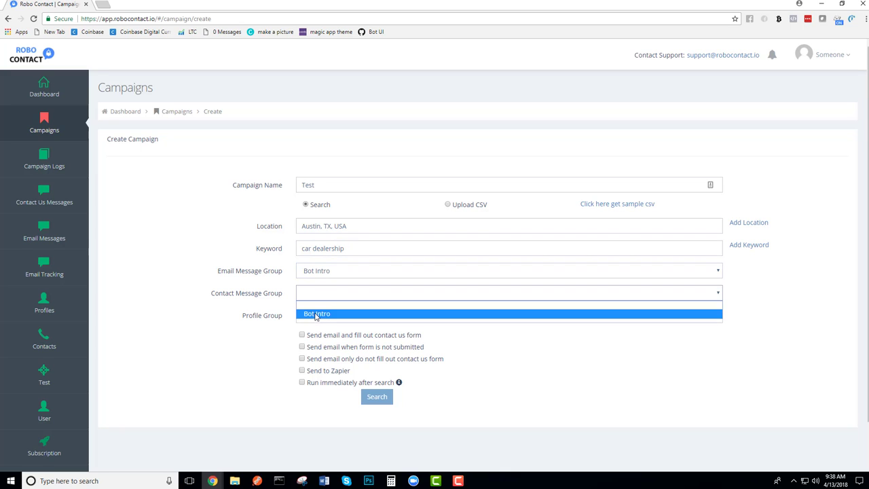
pyautogui.click(316, 315)
pyautogui.click(299, 316)
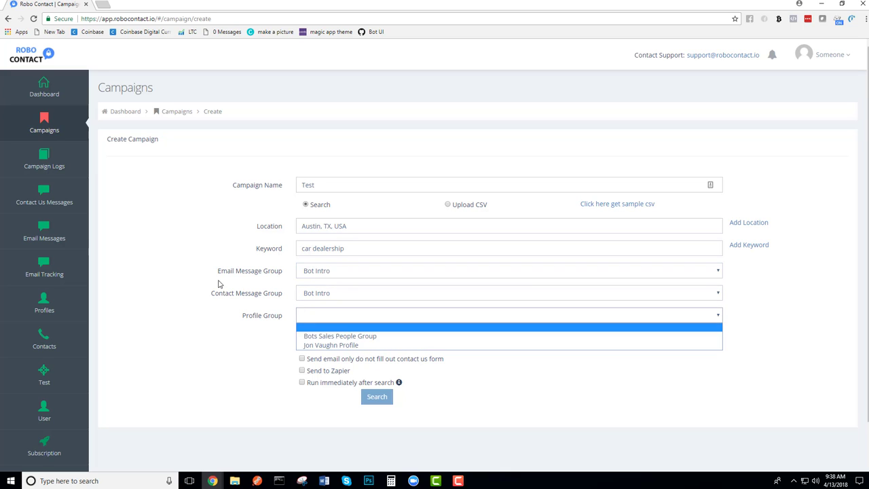
pyautogui.click(329, 345)
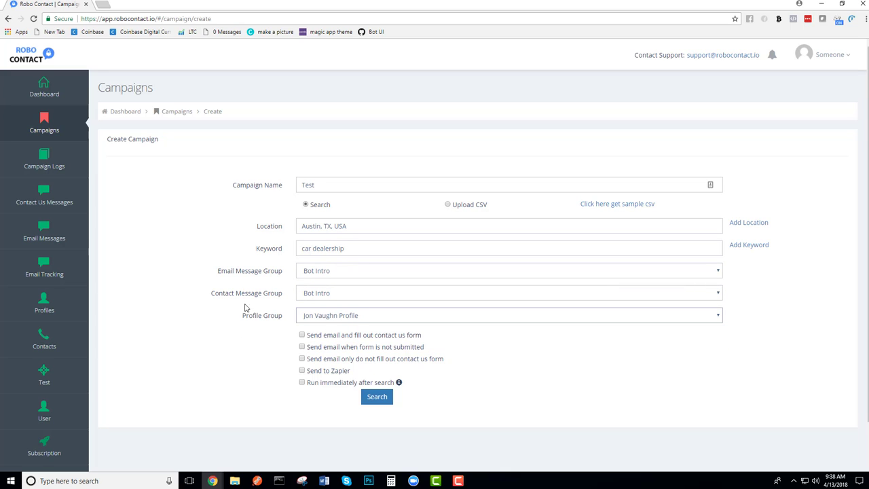
# - Enable "Send email and fill out contact us form" and highlight the remaining email options and Send to Zapier
pyautogui.click(303, 336)
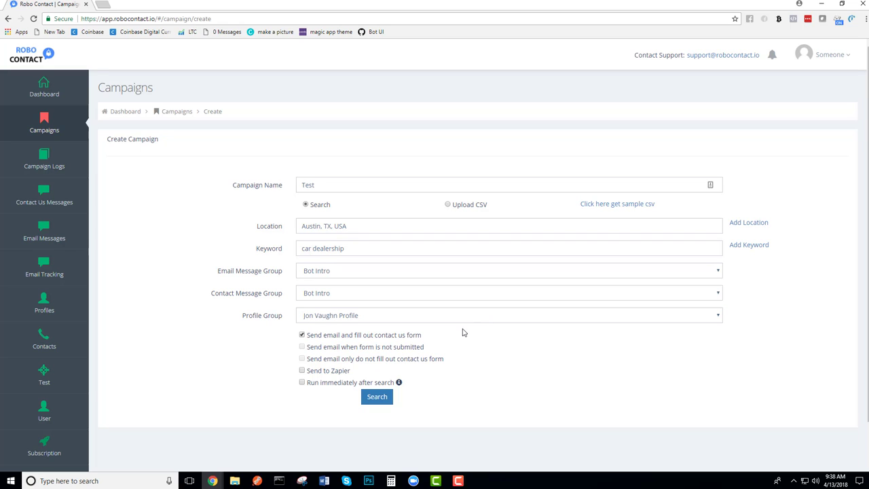
pyautogui.moveTo(426, 348); pyautogui.dragTo(308, 353)
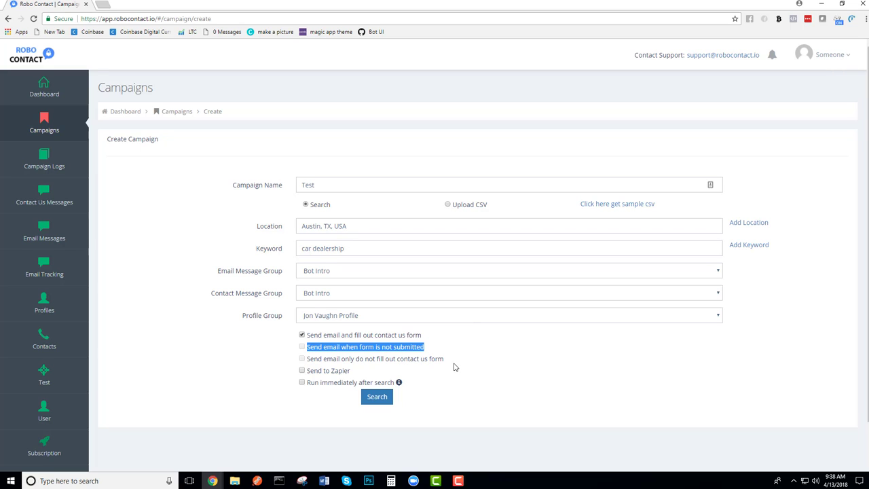
pyautogui.moveTo(459, 361); pyautogui.dragTo(307, 363)
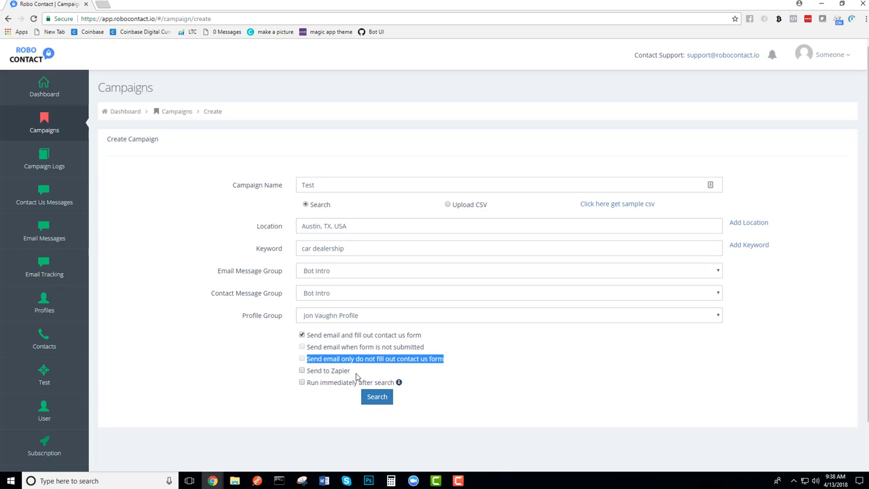
pyautogui.moveTo(353, 372); pyautogui.dragTo(309, 377)
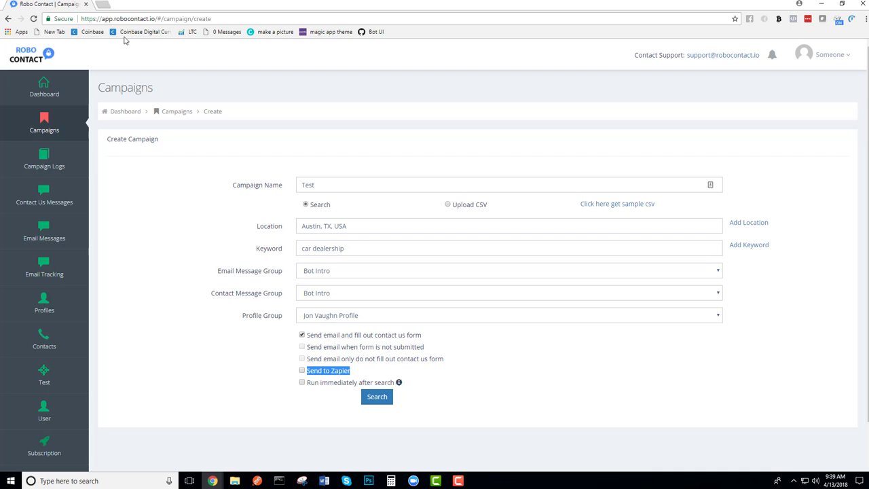
# - View textinbulk.com in a new browser tab and return to the campaign form
pyautogui.click(102, 4)
pyautogui.write('textinbulk.com')
pyautogui.press('Return')
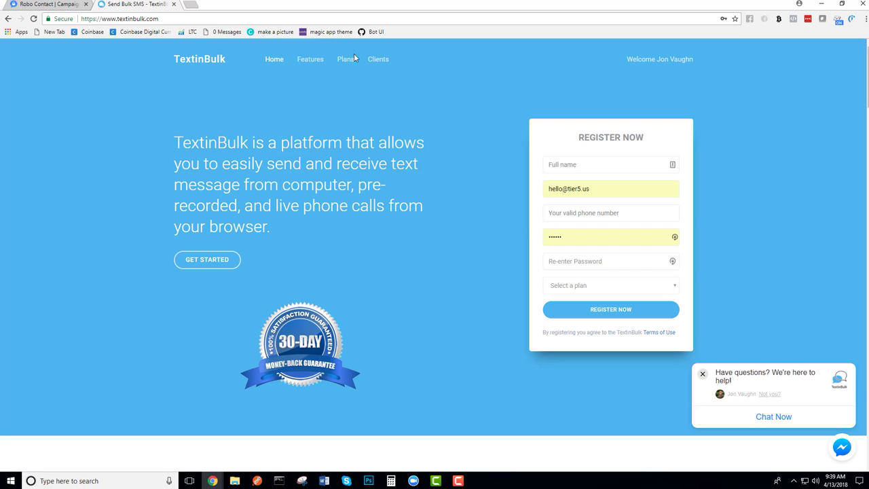
pyautogui.click(38, 5)
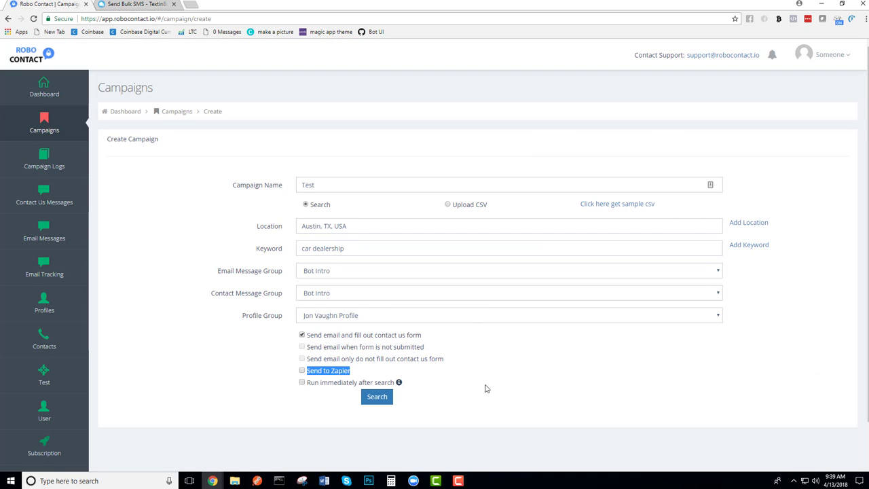
# - Run the campaign's search with "Run immediately after search" left off
pyautogui.click(303, 384)
pyautogui.click(303, 384)
pyautogui.click(377, 398)
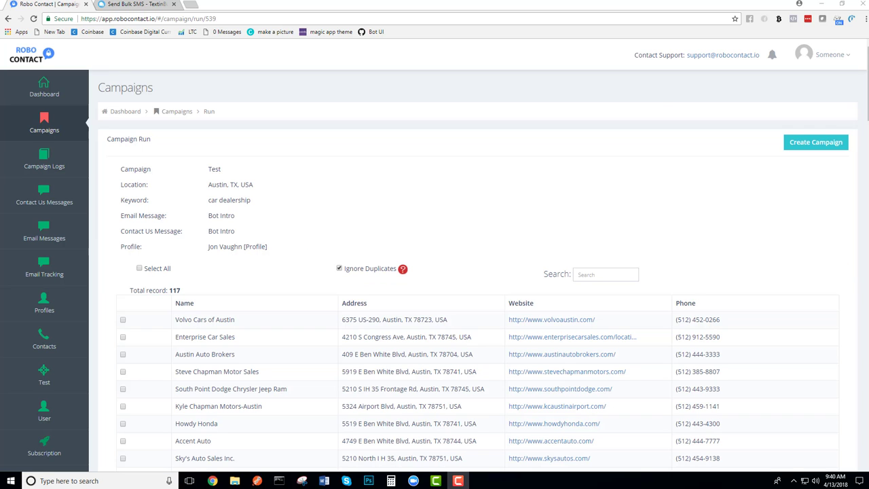
# - Examine the record total and the first dealerships found, and select all the records for the campaign
pyautogui.tripleClick(150, 289)
pyautogui.click(141, 288)
pyautogui.scroll(-1, 224, 275)
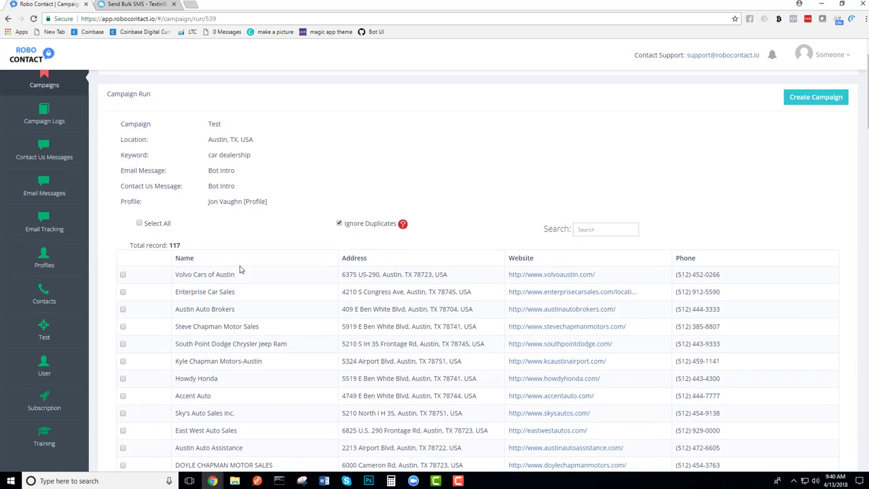
pyautogui.moveTo(184, 274)
pyautogui.mouseDown()
pyautogui.moveTo(219, 274)
pyautogui.moveTo(215, 291)
pyautogui.moveTo(197, 291)
pyautogui.moveTo(188, 309)
pyautogui.moveTo(220, 309)
pyautogui.moveTo(210, 328)
pyautogui.moveTo(238, 326)
pyautogui.moveTo(216, 343)
pyautogui.moveTo(259, 343)
pyautogui.mouseUp()
pyautogui.click(190, 328)
pyautogui.moveTo(194, 360); pyautogui.dragTo(237, 361)
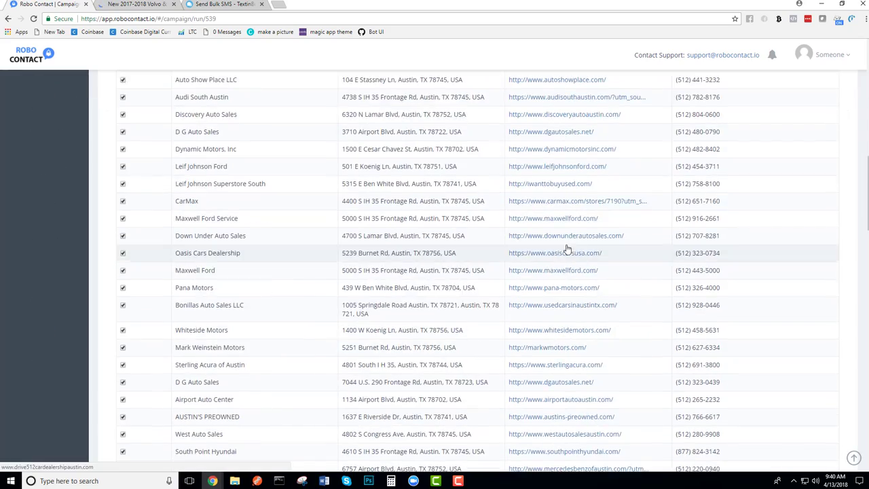
# - Look through the selected dealership records to the end of the list and return to the campaign summary
pyautogui.scroll(-12, 560, 254)
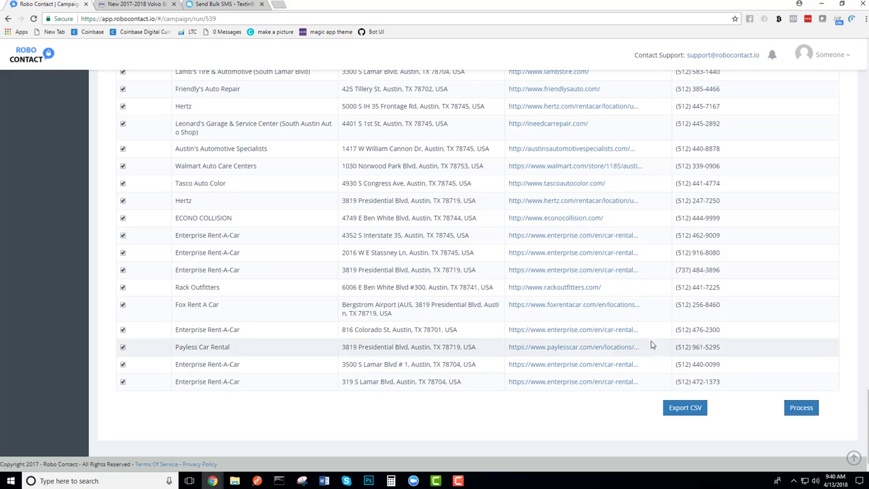
pyautogui.scroll(15, 588, 295)
pyautogui.scroll(6, 497, 201)
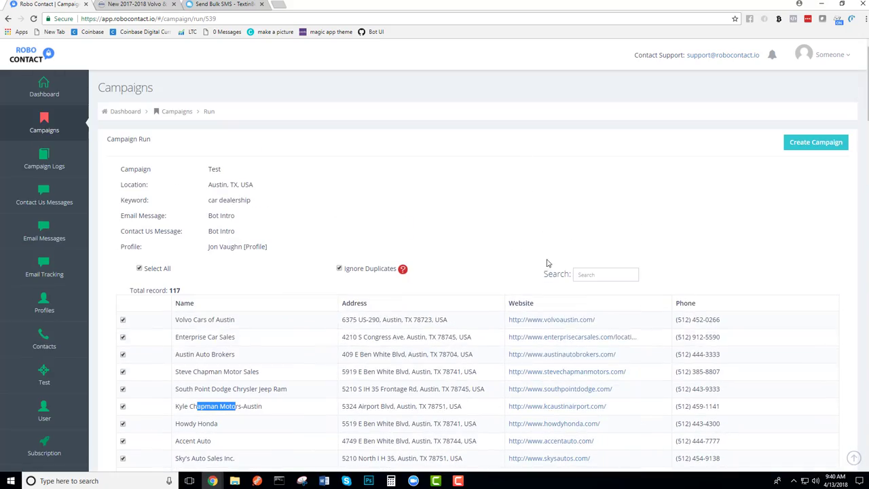
# - Look through the Volvo Cars of Austin website and open its Contact Us page to check for a contact form
pyautogui.click(133, 4)
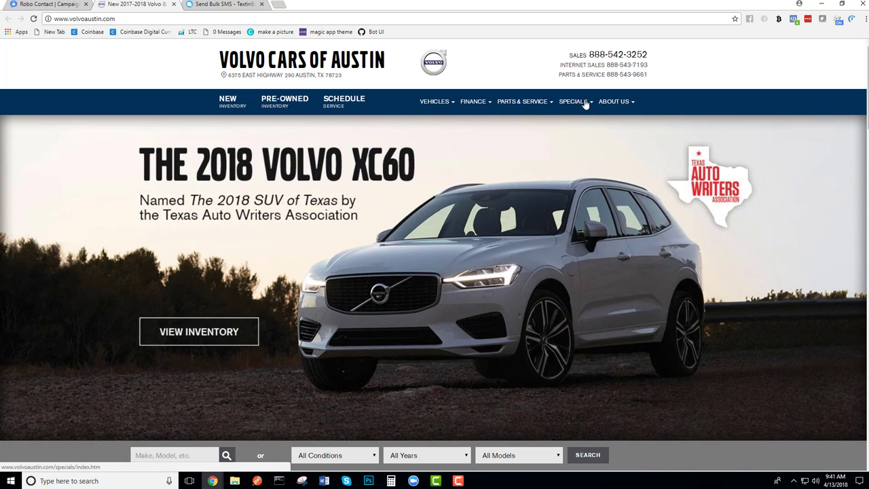
pyautogui.scroll(-15, 584, 156)
pyautogui.scroll(-10, 584, 163)
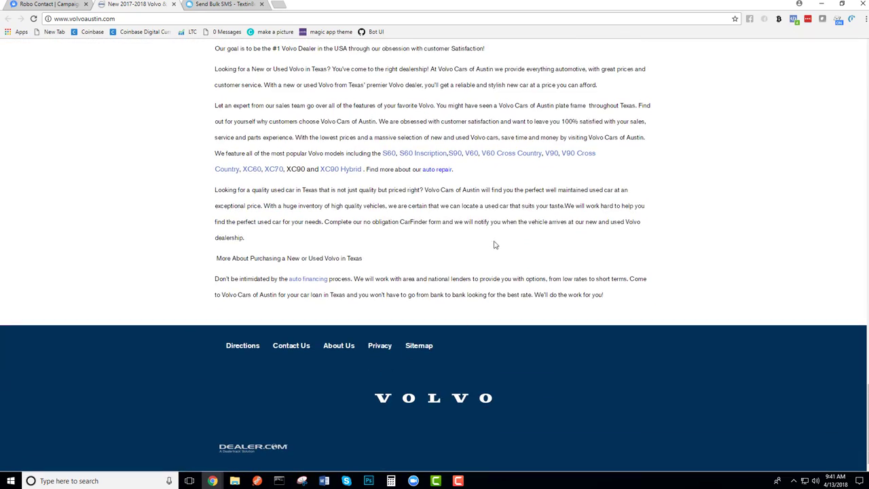
pyautogui.click(291, 348)
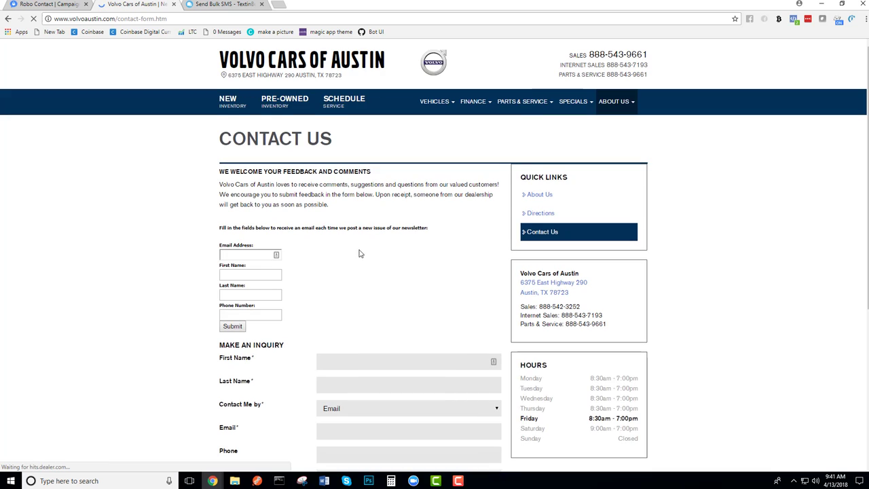
# - Examine the fields of the newsletter and inquiry forms on the Volvo Cars of Austin Contact Us page
pyautogui.scroll(-2, 258, 290)
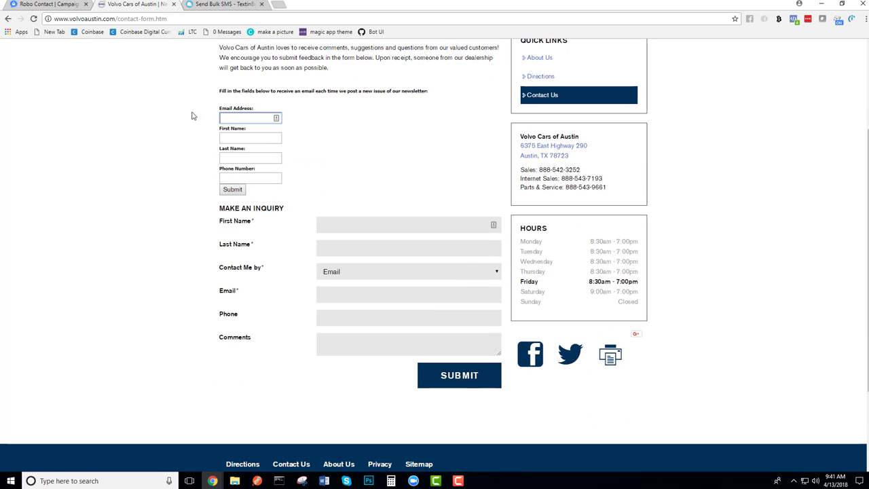
pyautogui.click(326, 224)
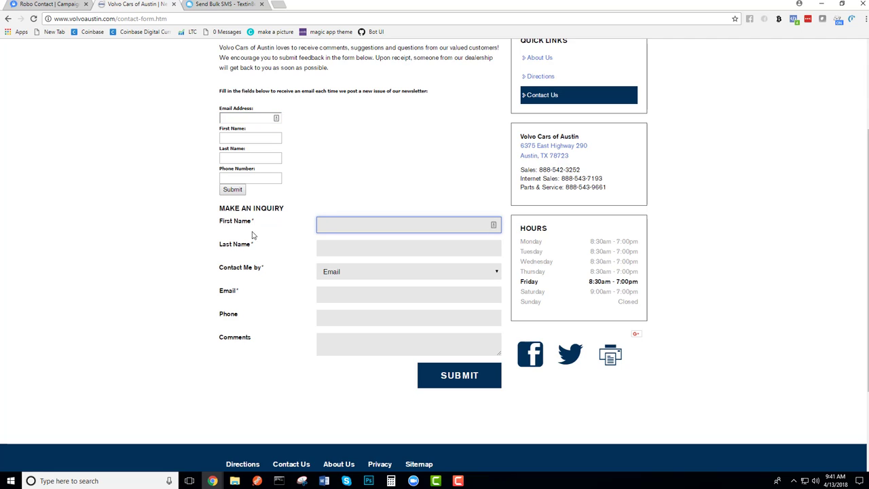
pyautogui.click(332, 245)
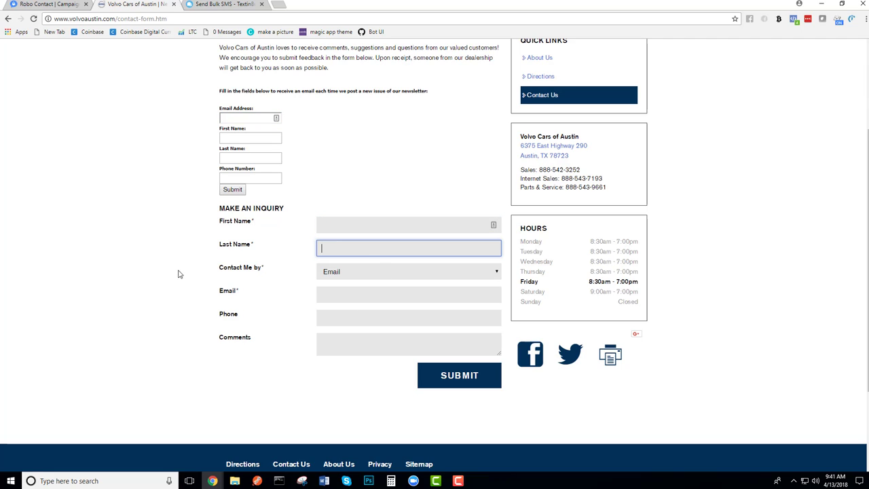
pyautogui.click(351, 297)
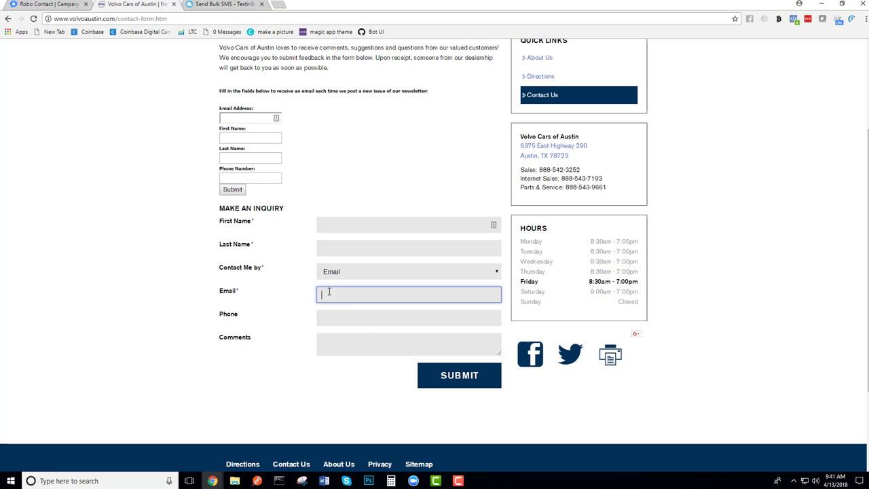
pyautogui.click(352, 317)
pyautogui.click(347, 351)
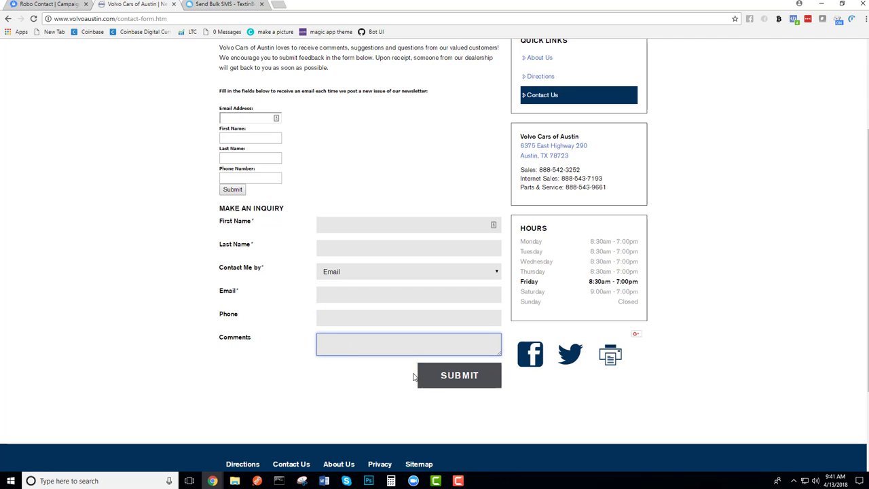
pyautogui.scroll(3, 563, 351)
pyautogui.scroll(1, 619, 268)
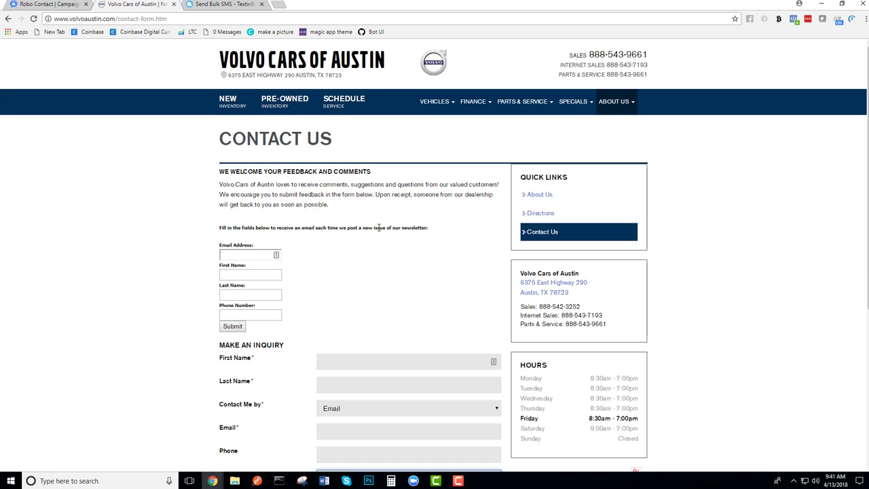
pyautogui.scroll(-5, 379, 228)
pyautogui.scroll(5, 299, 329)
# - Return to the Volvo Cars of Austin home page and look through it down to the footer links
pyautogui.click(291, 66)
pyautogui.scroll(-20, 448, 349)
pyautogui.scroll(-3, 448, 349)
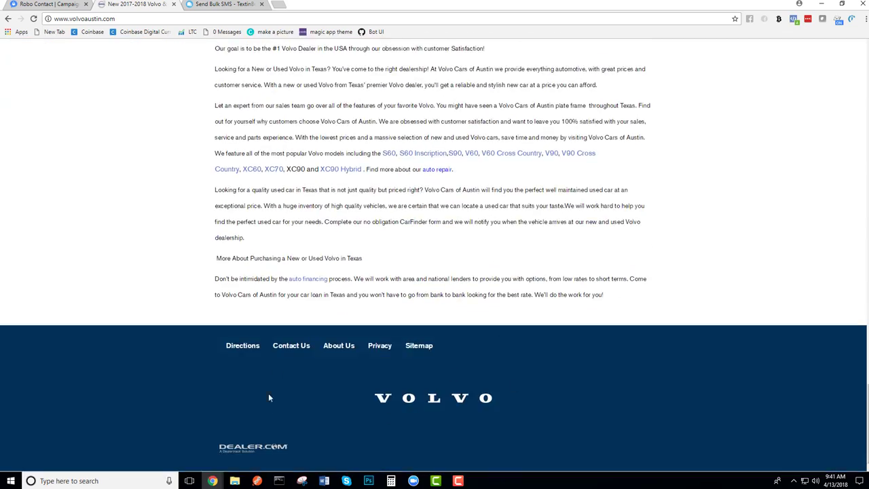
pyautogui.scroll(20, 353, 420)
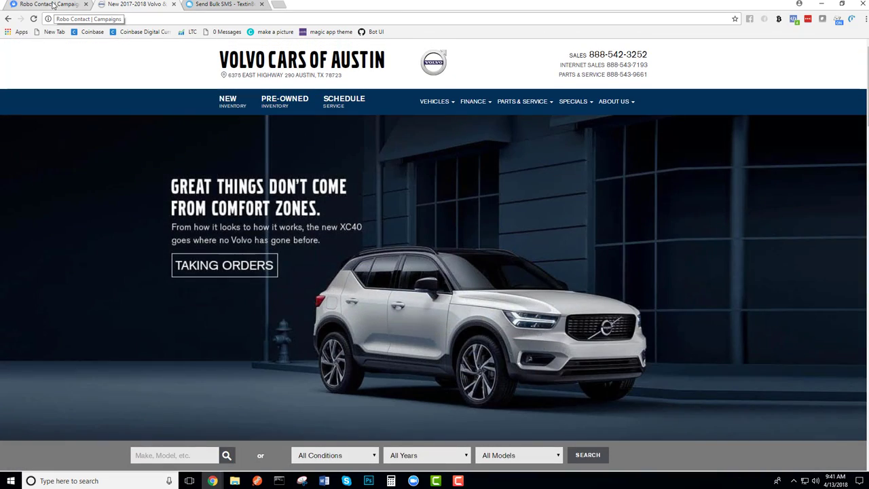
# - Switch back to Robo Contact, process the Test campaign with all selected records, and acknowledge the queue notice
pyautogui.click(54, 6)
pyautogui.scroll(-3, 476, 224)
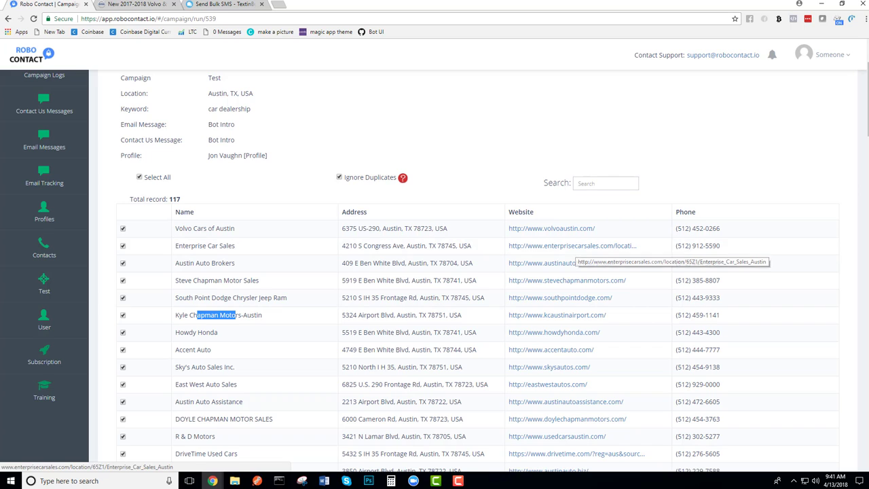
pyautogui.scroll(-10, 499, 213)
pyautogui.scroll(-10, 499, 214)
pyautogui.click(801, 407)
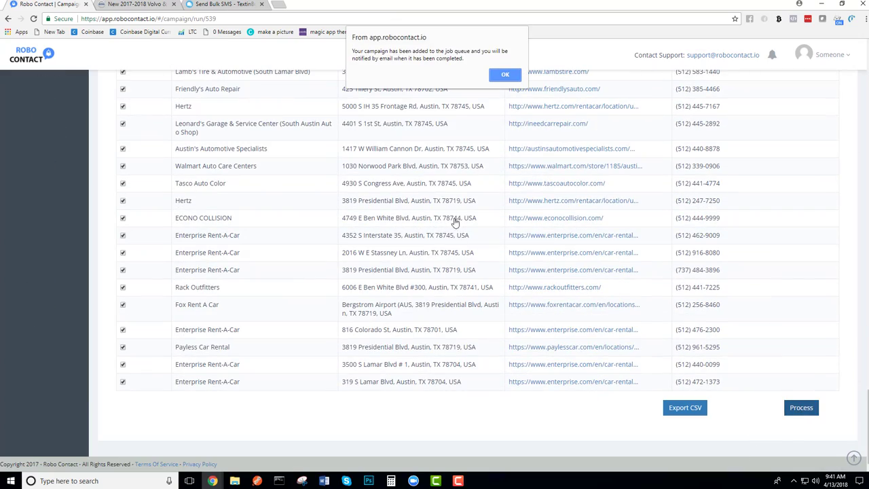
pyautogui.click(504, 76)
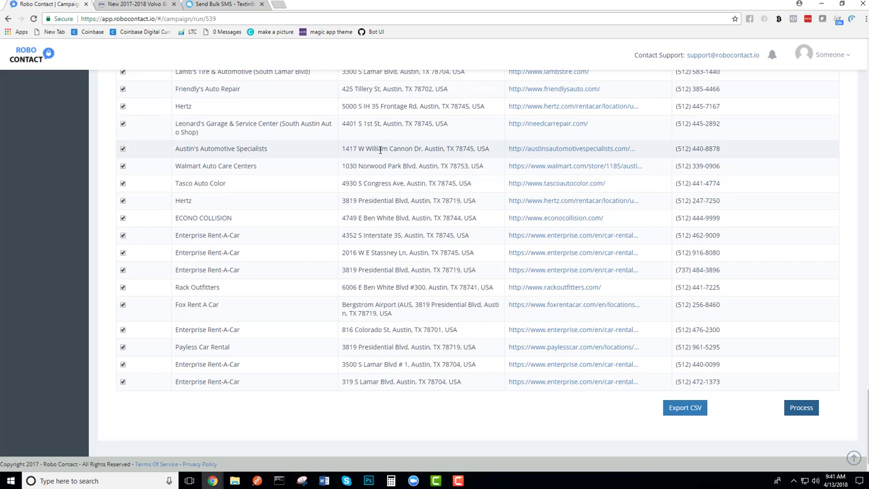
pyautogui.scroll(1, 487, 287)
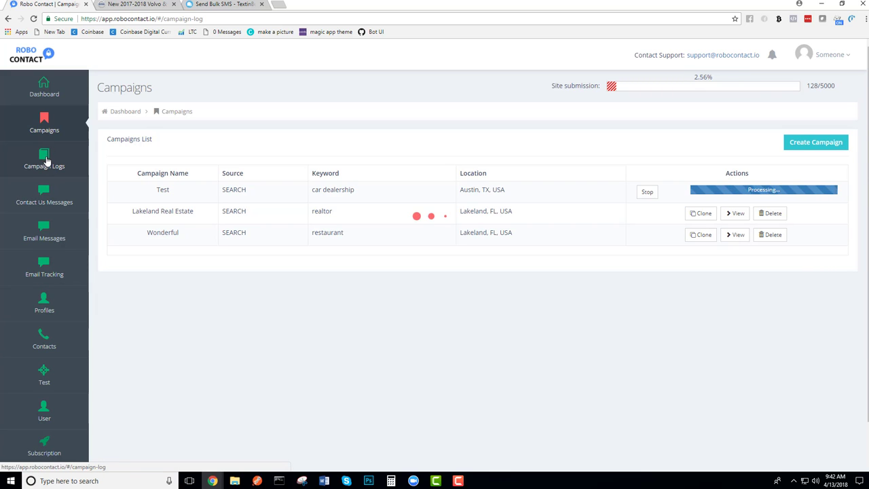
# - Look through the Test campaign's log for each business's form status, and check the campaign's progress and the overall campaign logs
pyautogui.click(52, 167)
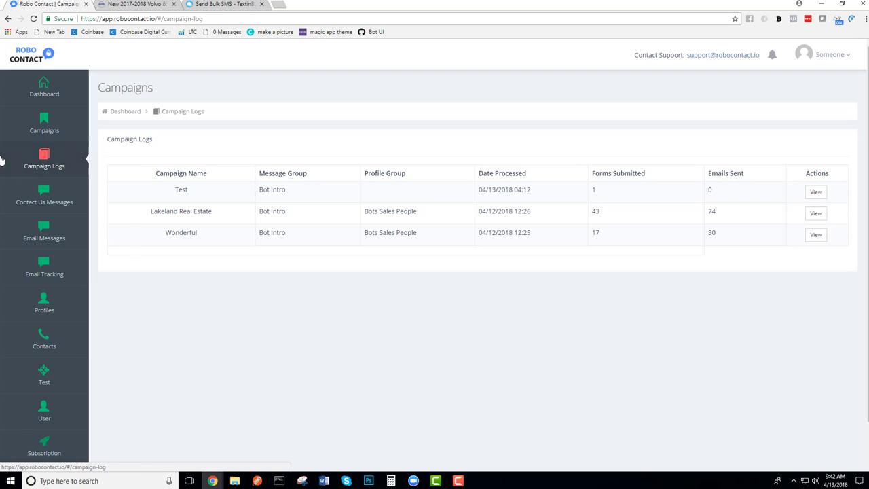
pyautogui.click(40, 127)
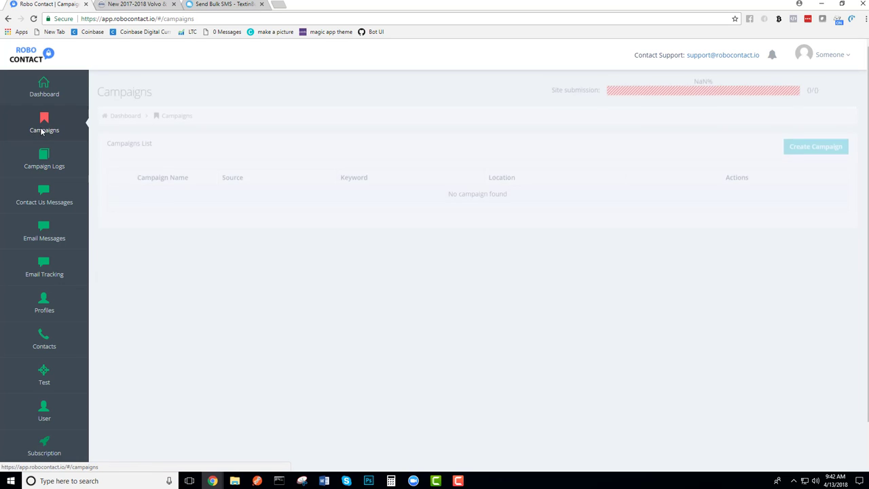
pyautogui.click(38, 163)
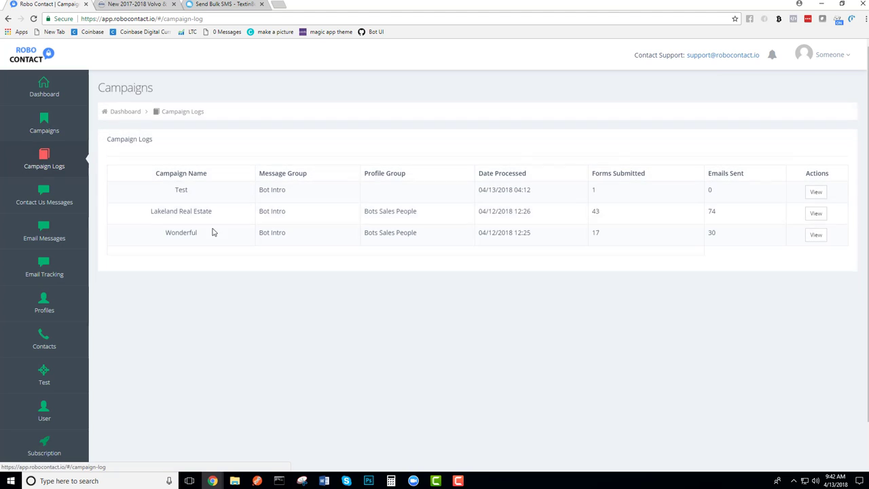
pyautogui.click(818, 193)
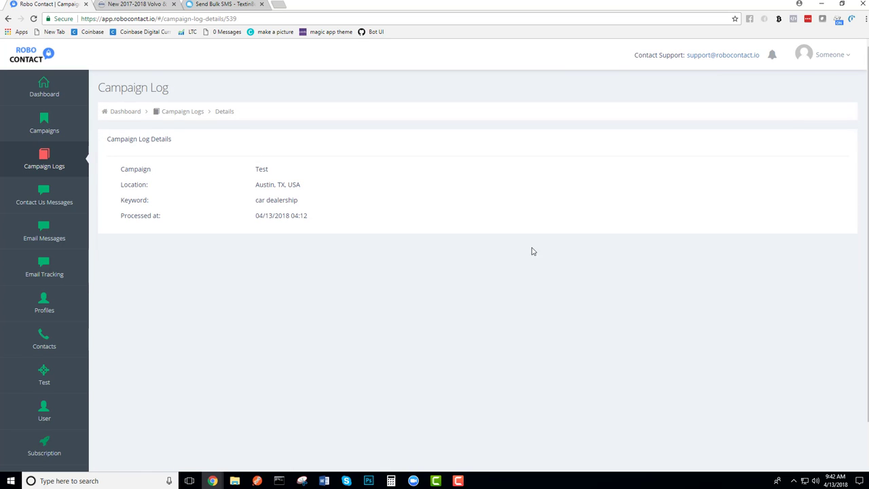
pyautogui.scroll(-5, 782, 243)
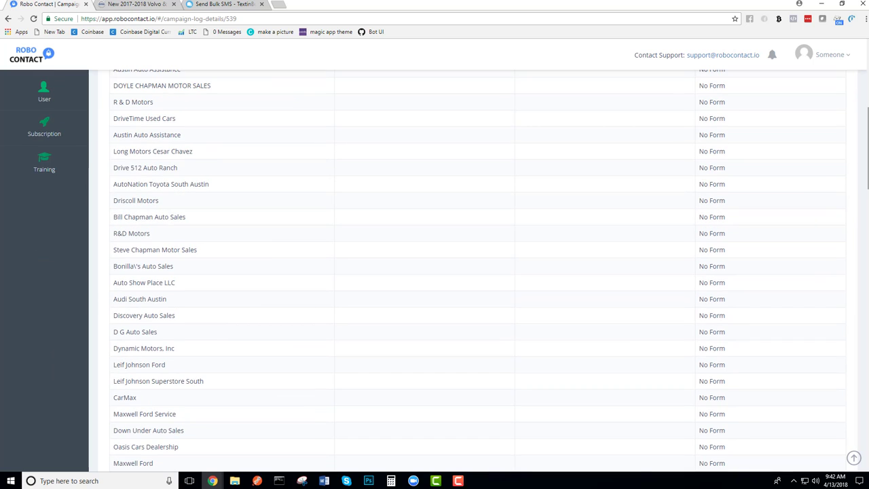
pyautogui.scroll(-10, 852, 455)
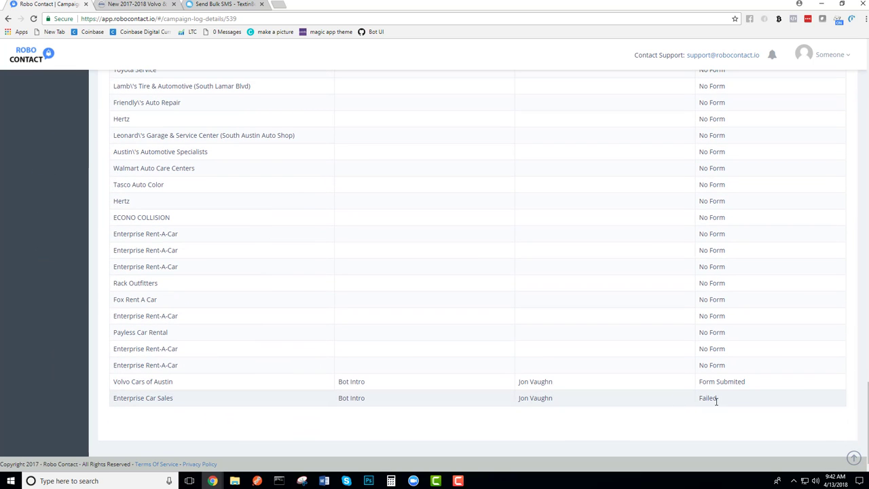
pyautogui.moveTo(754, 386); pyautogui.dragTo(669, 380)
pyautogui.scroll(20, 27, 162)
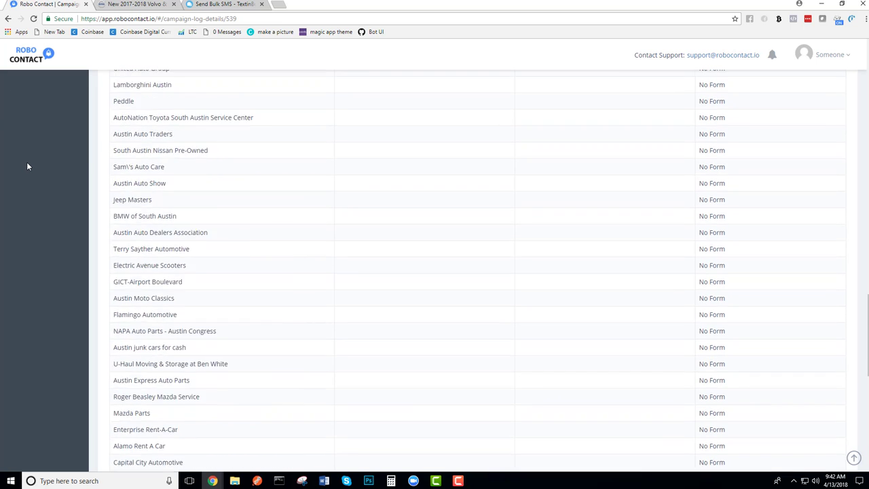
pyautogui.click(45, 124)
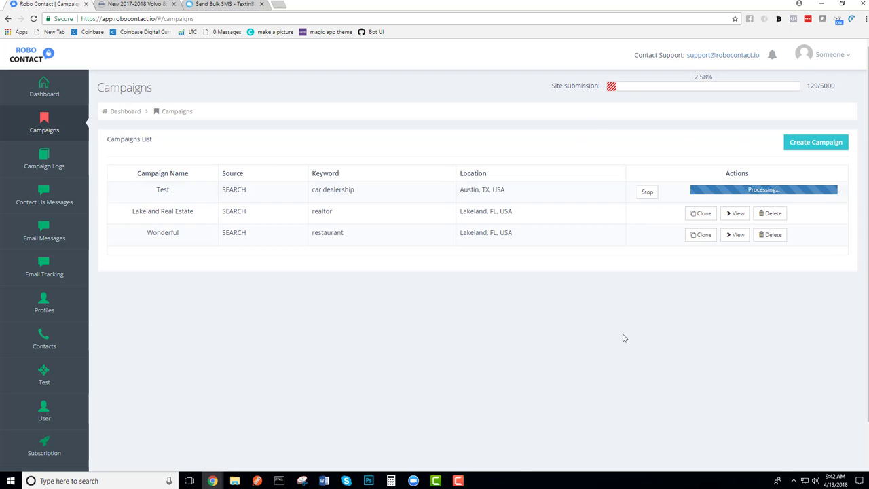
pyautogui.click(43, 178)
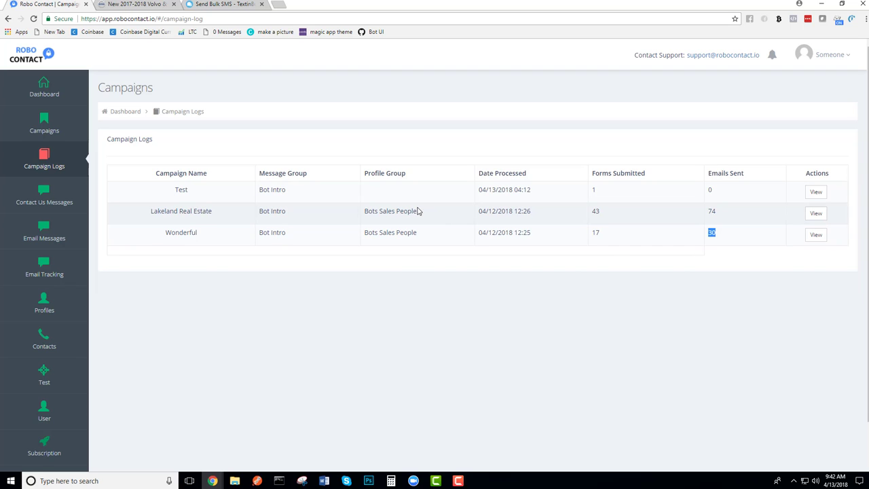
# - Open the contacts and look through the first page of the contact list
pyautogui.click(40, 348)
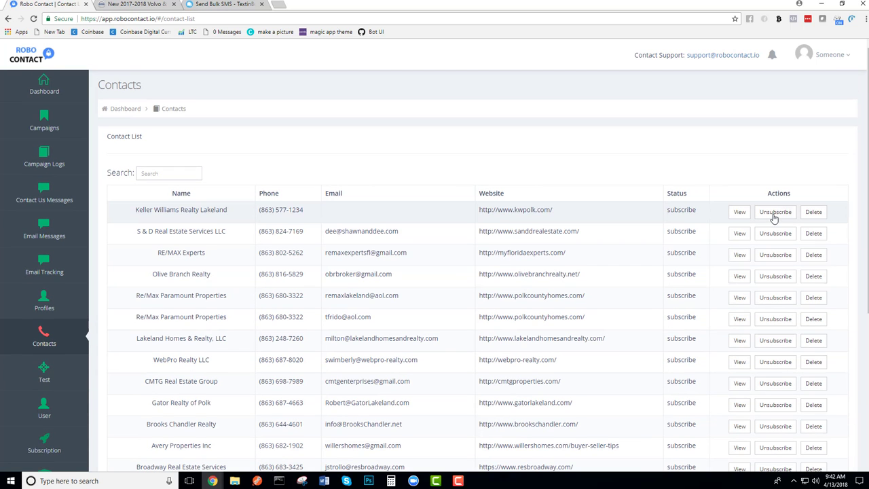
pyautogui.scroll(-1, 770, 227)
pyautogui.scroll(-3, 773, 243)
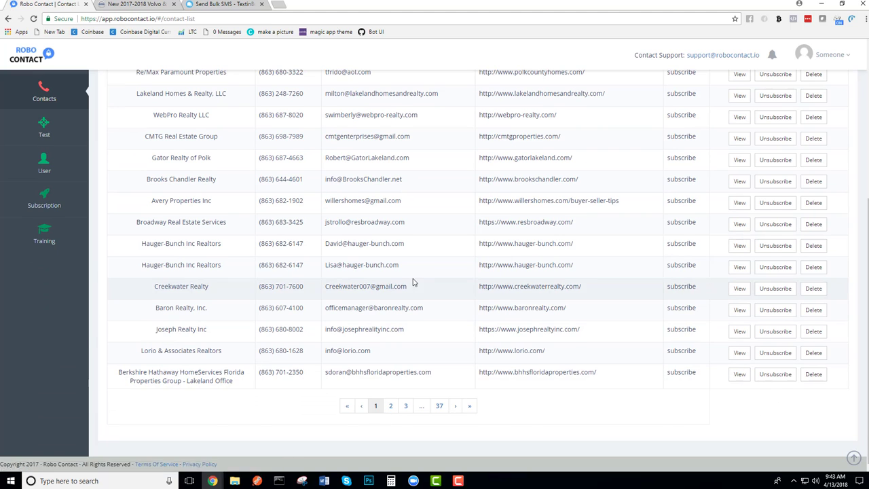
pyautogui.scroll(5, 578, 276)
pyautogui.scroll(-5, 482, 256)
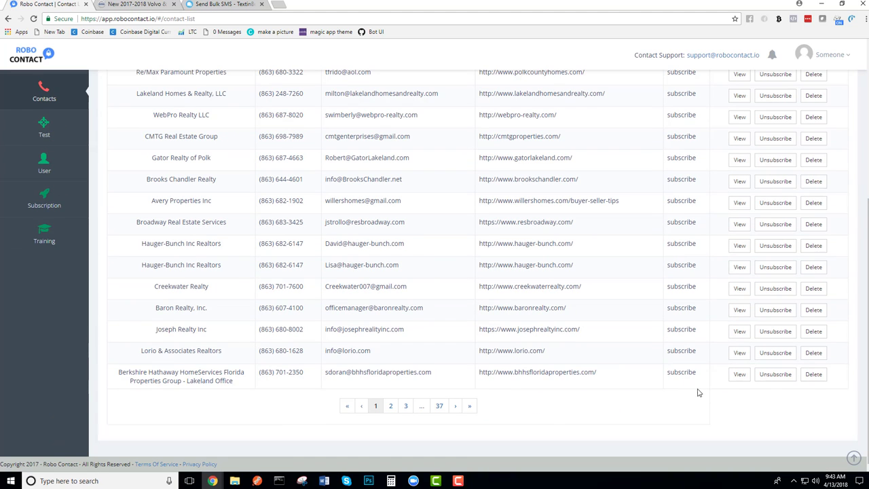
# - View the contact details of Berkshire Hathaway HomeServices Florida Properties Group - Lakeland Office
pyautogui.click(739, 381)
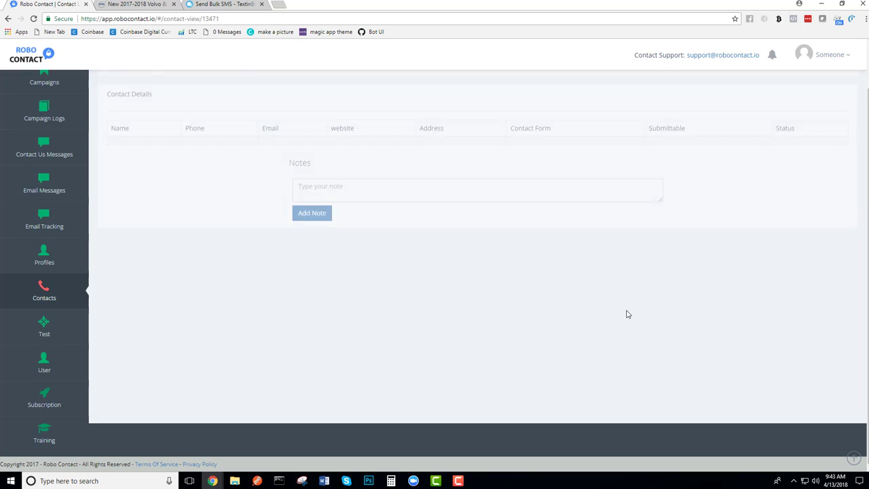
pyautogui.scroll(1, 292, 197)
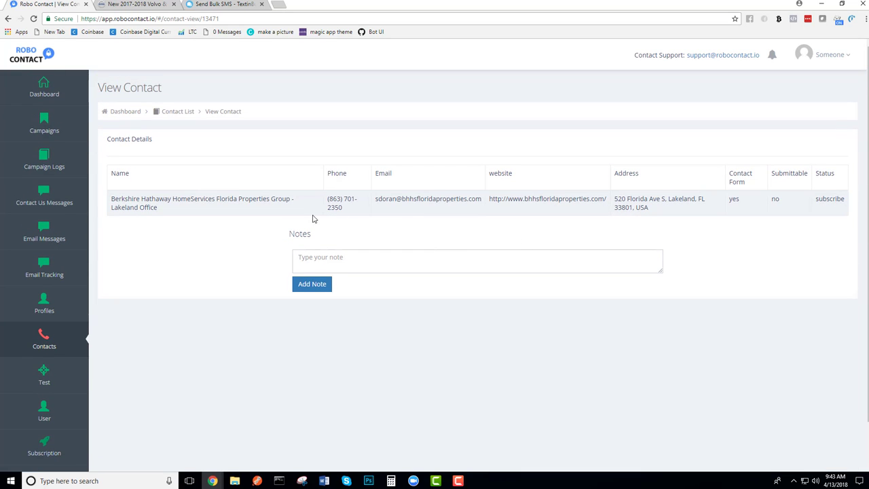
pyautogui.tripleClick(208, 211)
pyautogui.click(596, 214)
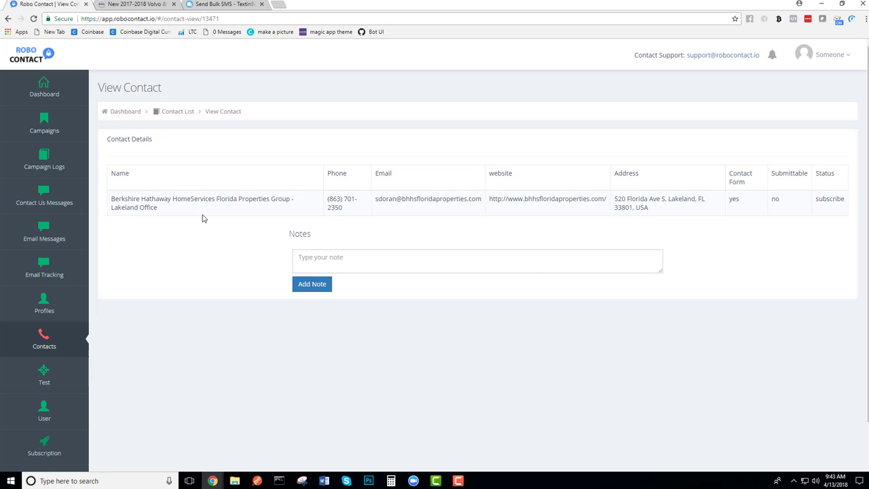
# - Open the Test page and examine the email message group and profile group options for a single-site run
pyautogui.click(44, 378)
pyautogui.click(364, 195)
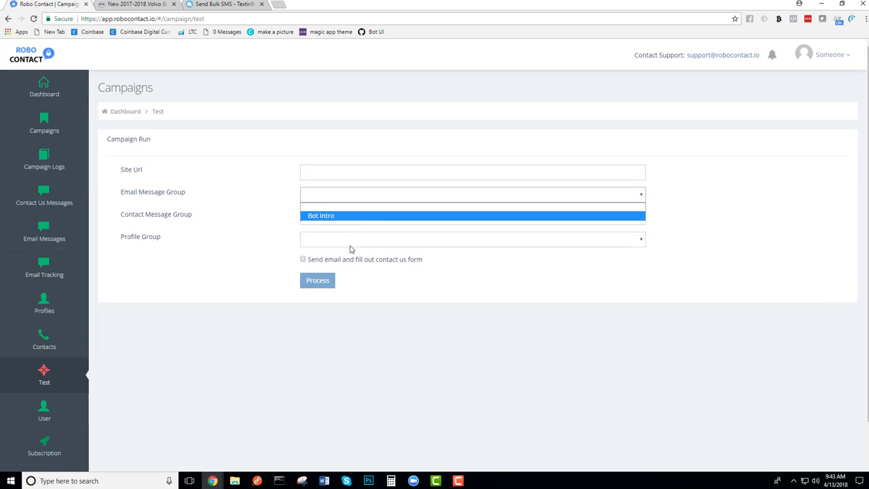
pyautogui.click(349, 240)
pyautogui.scroll(-2, 202, 240)
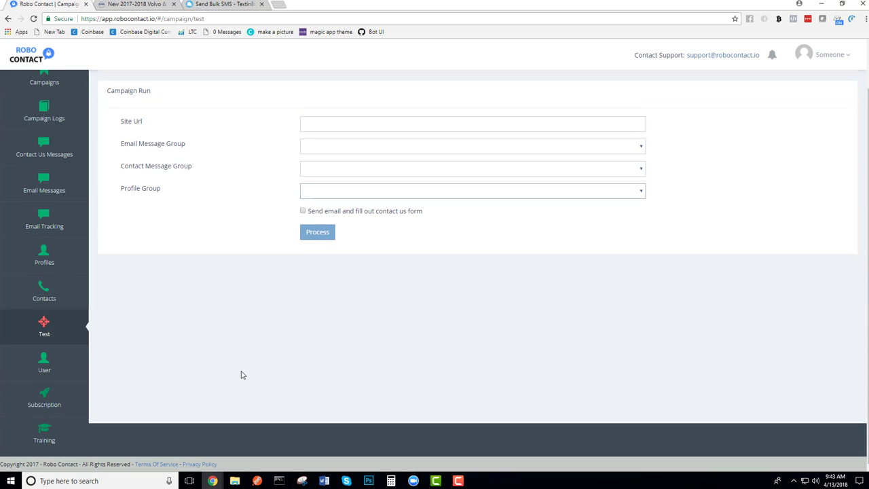
# - Log in as the only account in the users list and confirm the account switch
pyautogui.click(42, 364)
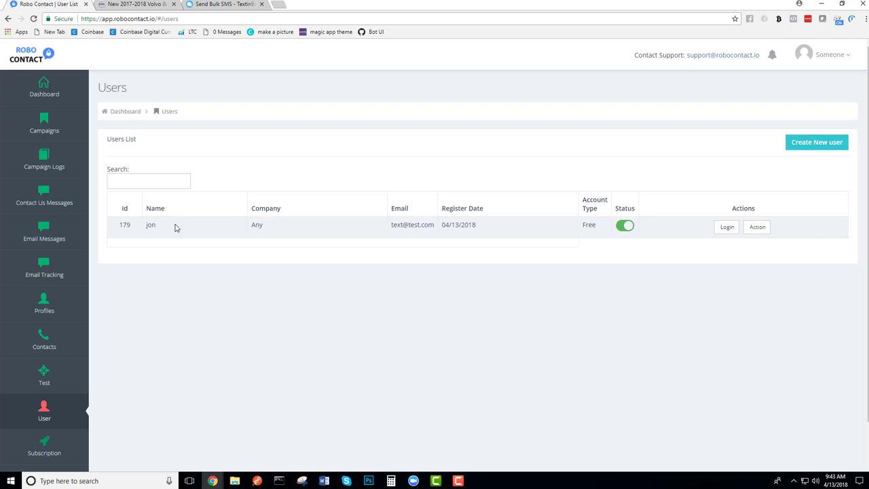
pyautogui.click(726, 227)
pyautogui.click(468, 68)
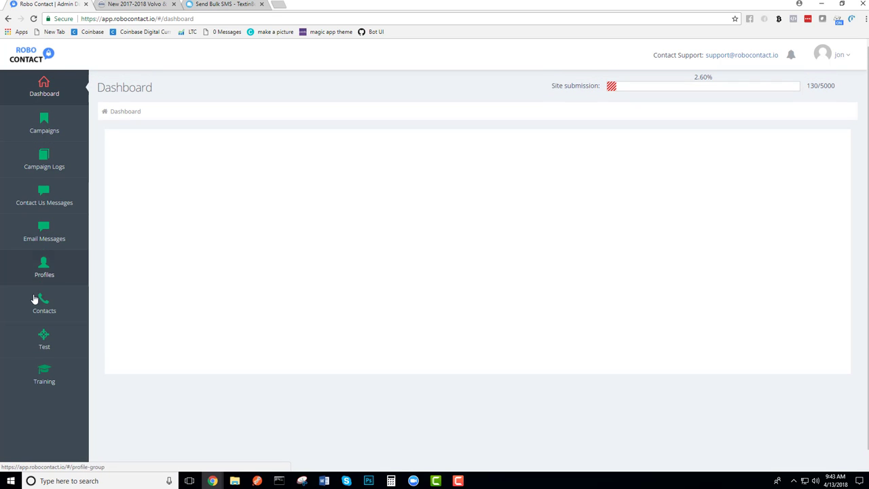
# - Look through the sub-account's profiles, email groups, contact us message groups and campaigns
pyautogui.click(44, 271)
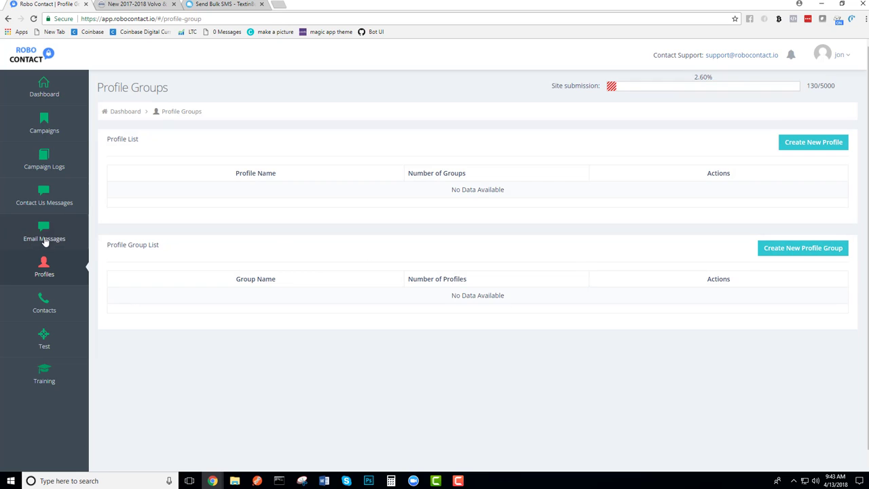
pyautogui.click(45, 235)
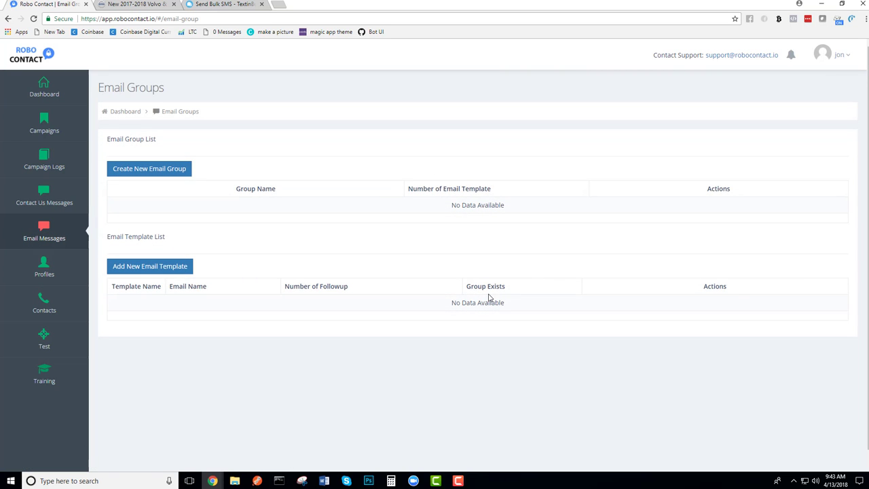
pyautogui.click(35, 204)
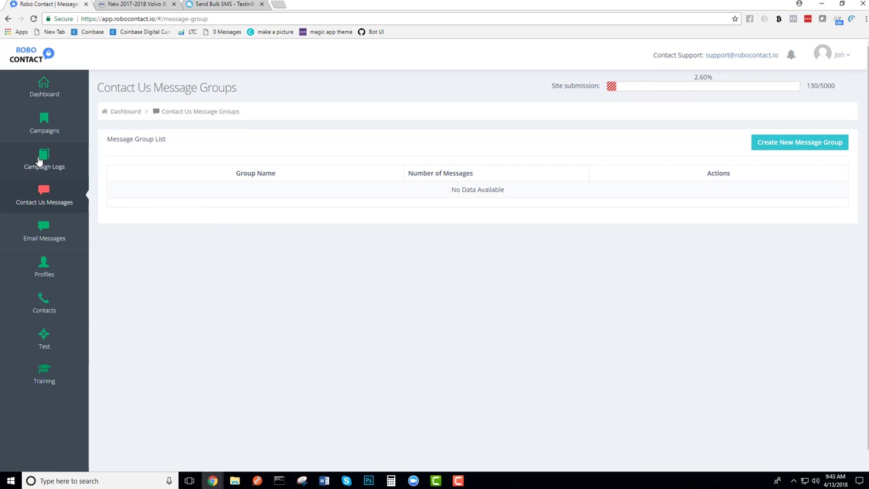
pyautogui.click(43, 120)
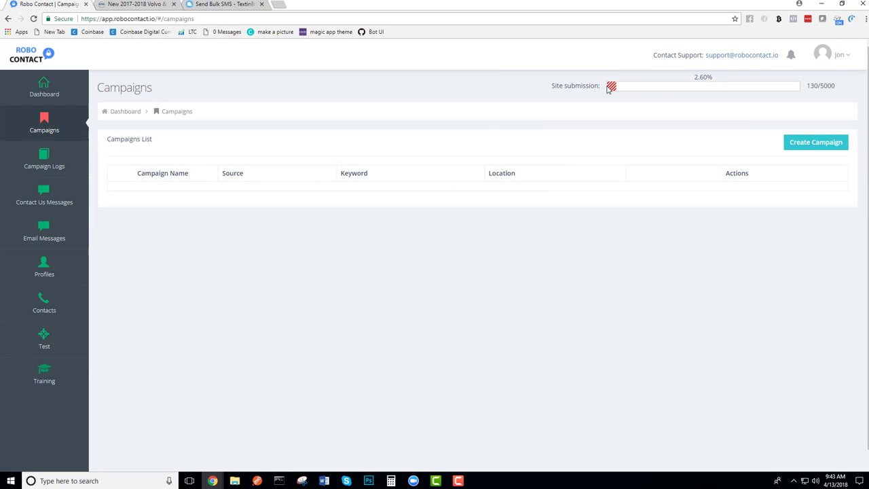
# - Check the site submission usage shown for the sub-account on the Campaigns page
pyautogui.click(829, 54)
pyautogui.click(500, 86)
pyautogui.moveTo(844, 85); pyautogui.dragTo(592, 105)
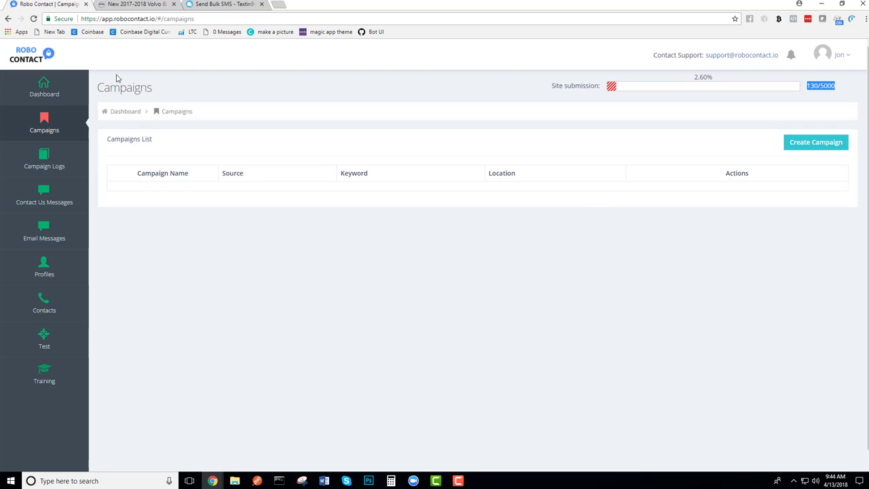
# - Return to the main account and check the Test campaign's submitted forms in the campaign logs
pyautogui.click(851, 67)
pyautogui.click(798, 223)
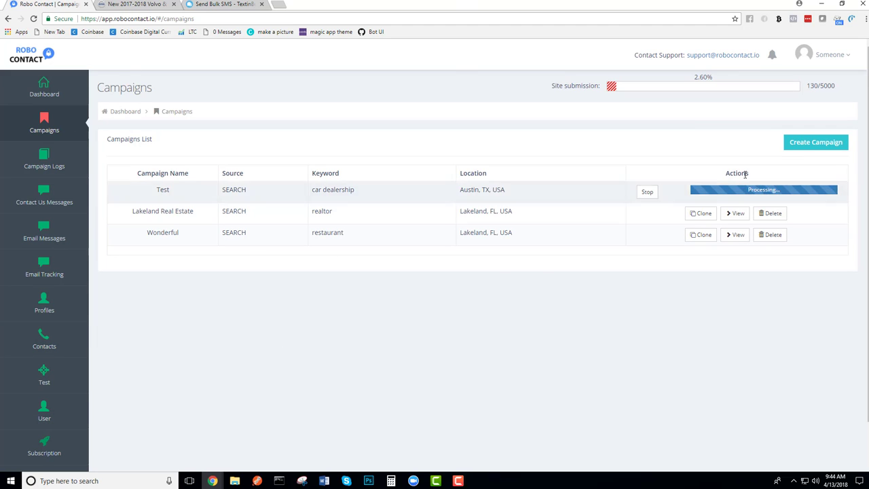
pyautogui.click(41, 169)
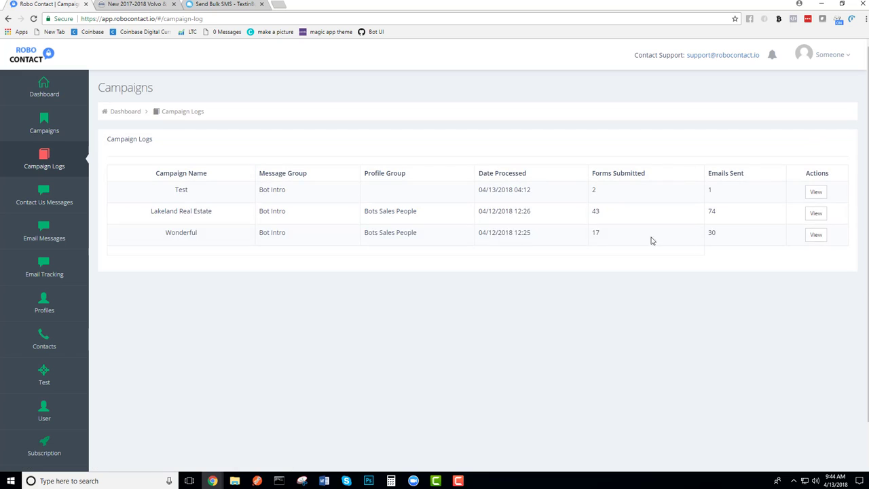
pyautogui.doubleClick(615, 194)
# - Switch to Gmail, change to the first other account listed, close the previous account's tab and open Sent Mail
pyautogui.moveTo(271, 481)
pyautogui.click(293, 457)
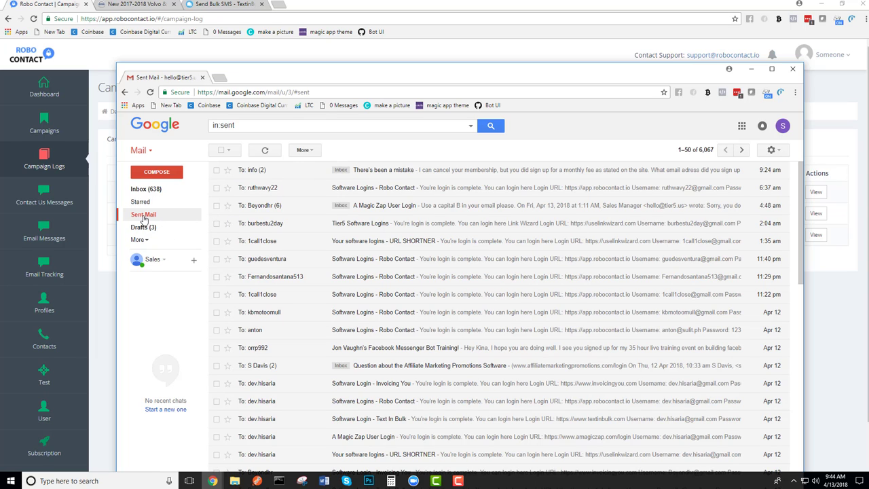
pyautogui.click(783, 127)
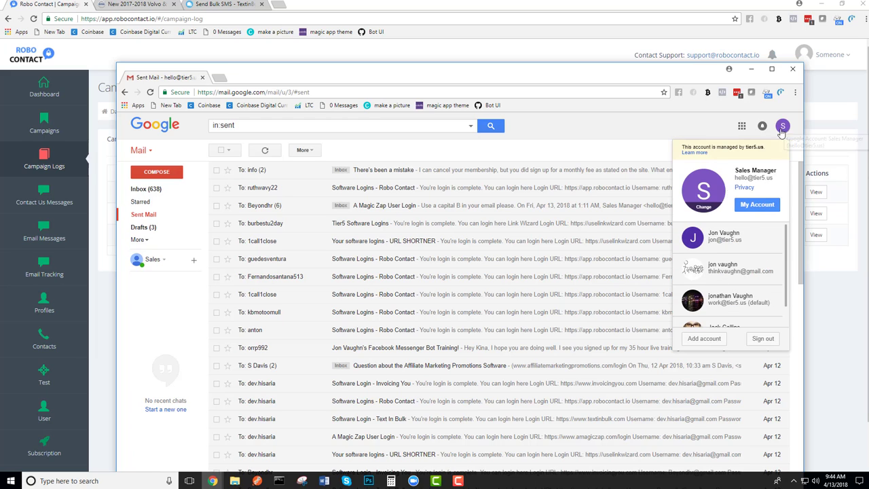
pyautogui.click(722, 241)
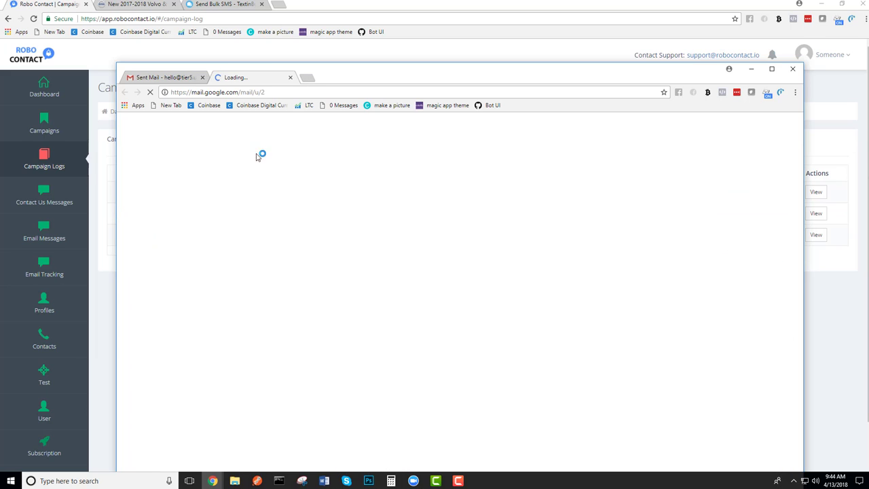
pyautogui.click(202, 77)
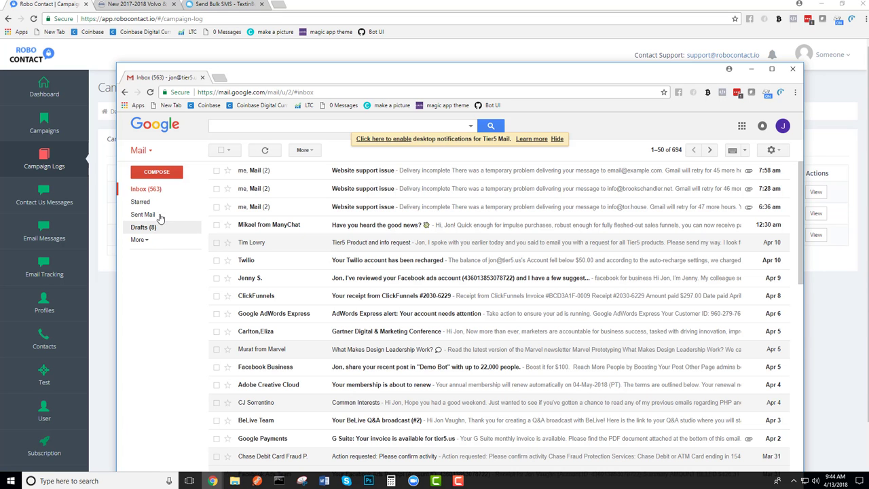
pyautogui.click(144, 215)
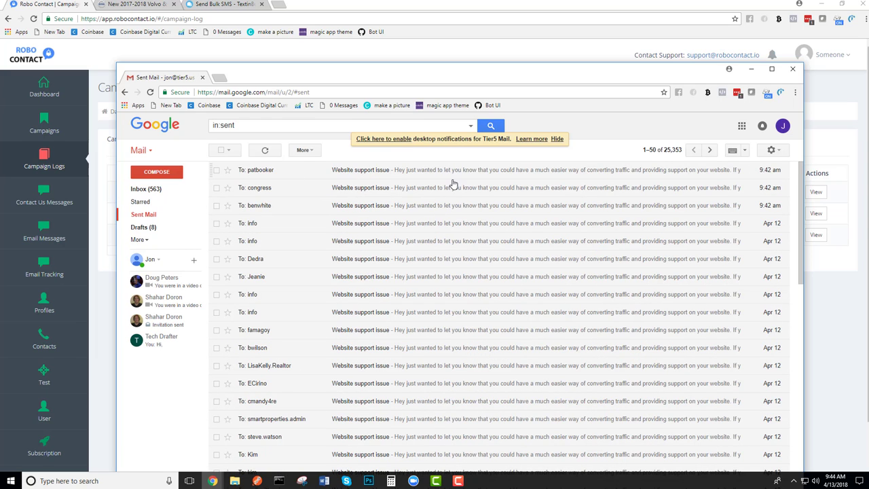
# - Open the third sent "Website support issue" email and examine the recipient's address domain in the message details
pyautogui.click(360, 209)
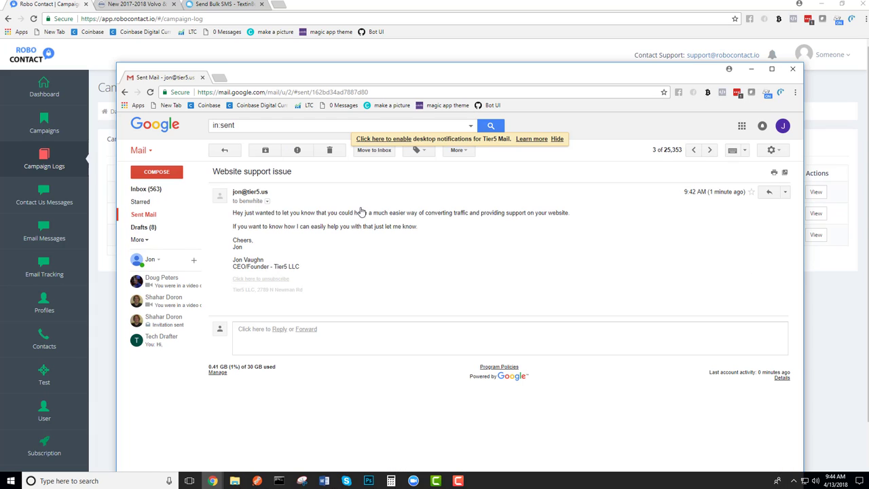
pyautogui.click(267, 203)
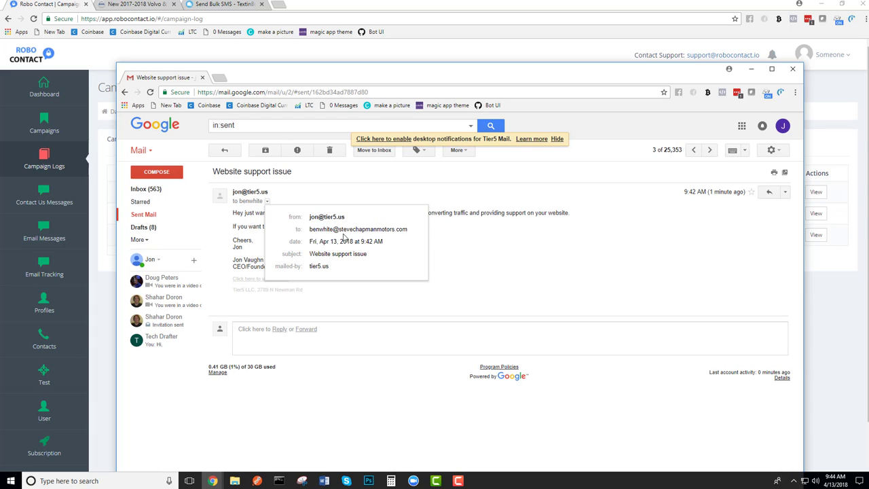
pyautogui.moveTo(418, 233); pyautogui.dragTo(334, 232)
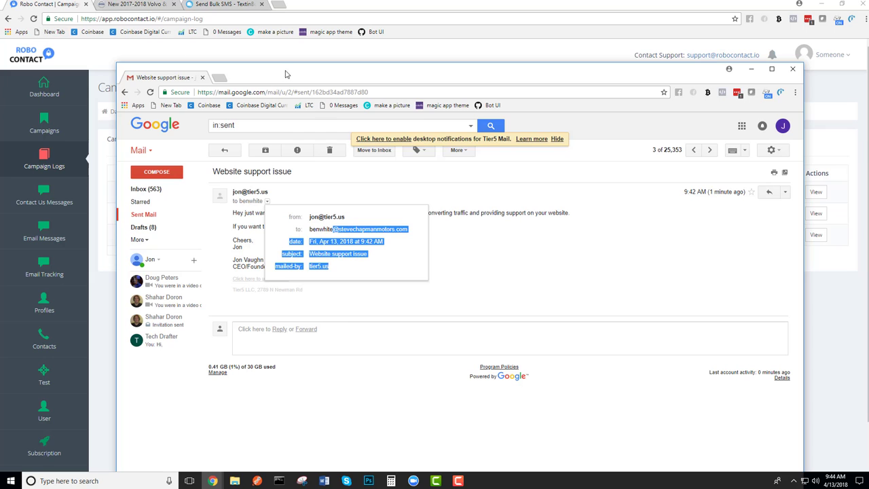
# - Switch back to Robo Contact and stop the running Test campaign from the campaigns list
pyautogui.hotkey('alt', 'Tab')
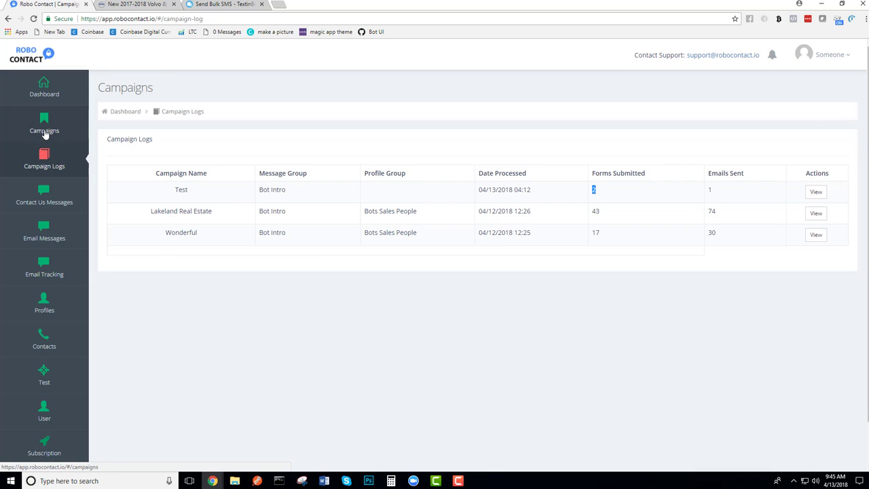
pyautogui.click(44, 129)
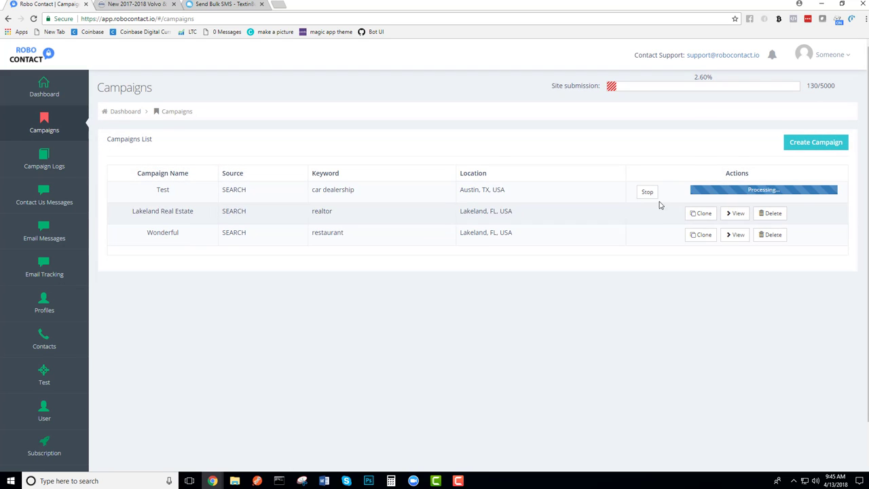
pyautogui.click(649, 194)
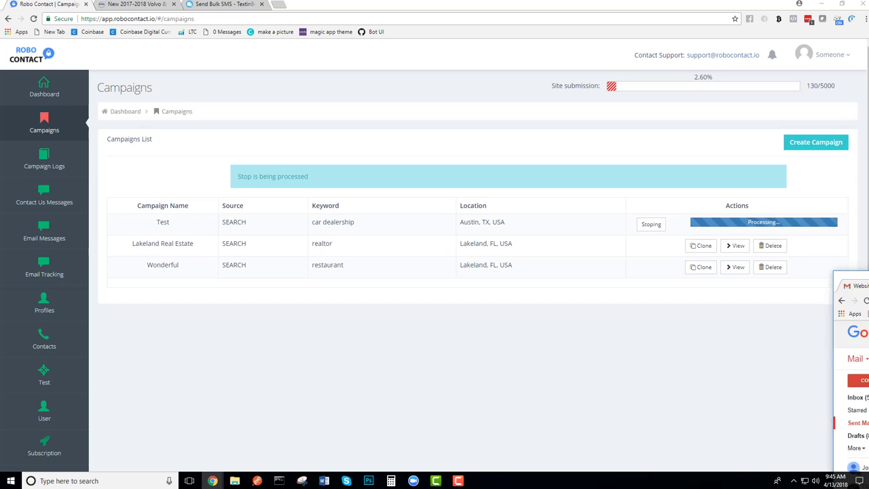
# - Bring Gmail back into view and check the recipient details of the newest sent "Website support issue" email
pyautogui.moveTo(868, 279); pyautogui.dragTo(683, 97)
pyautogui.click(260, 231)
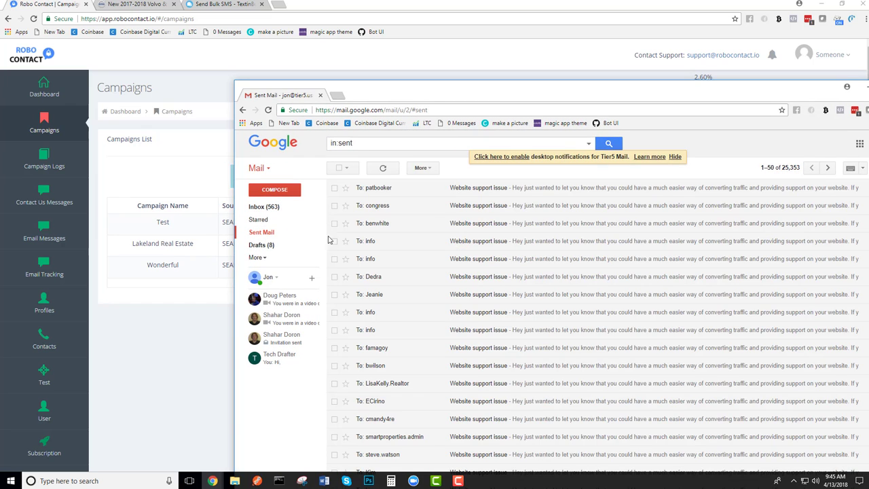
pyautogui.click(485, 190)
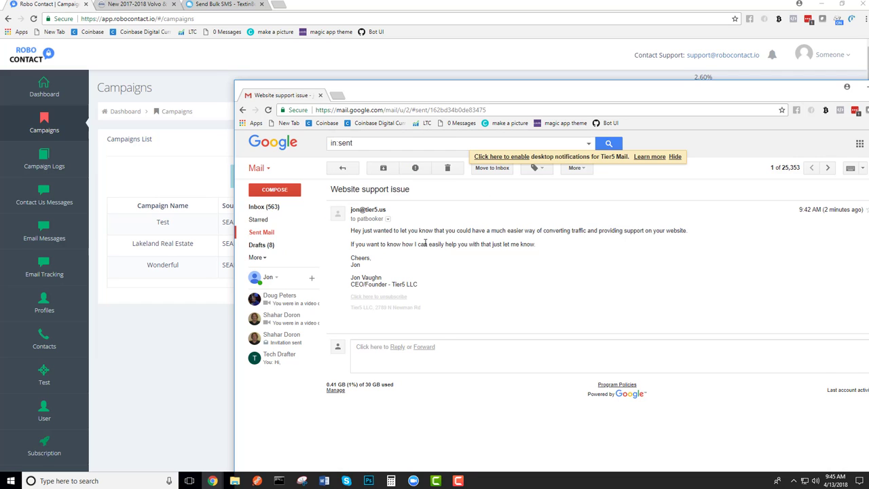
pyautogui.click(388, 220)
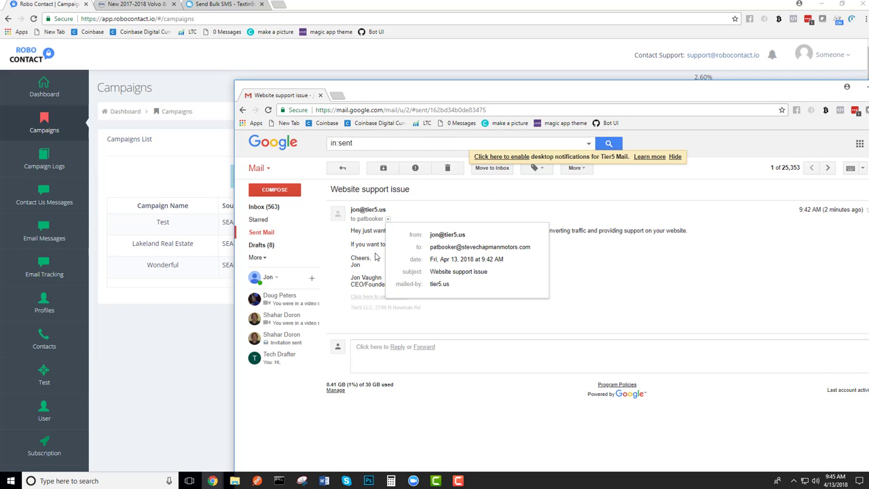
# - Return to Robo Contact and examine the Test campaign's log details, covering the contacted businesses and their form statuses
pyautogui.click(46, 127)
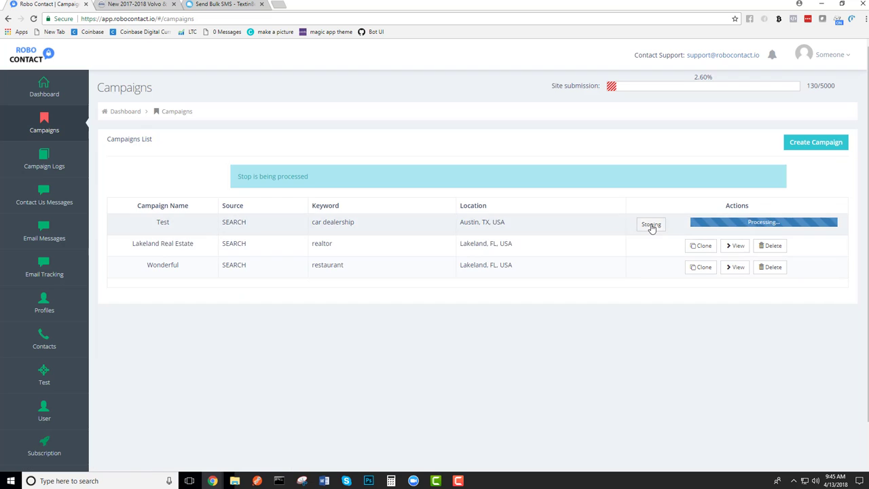
pyautogui.click(55, 166)
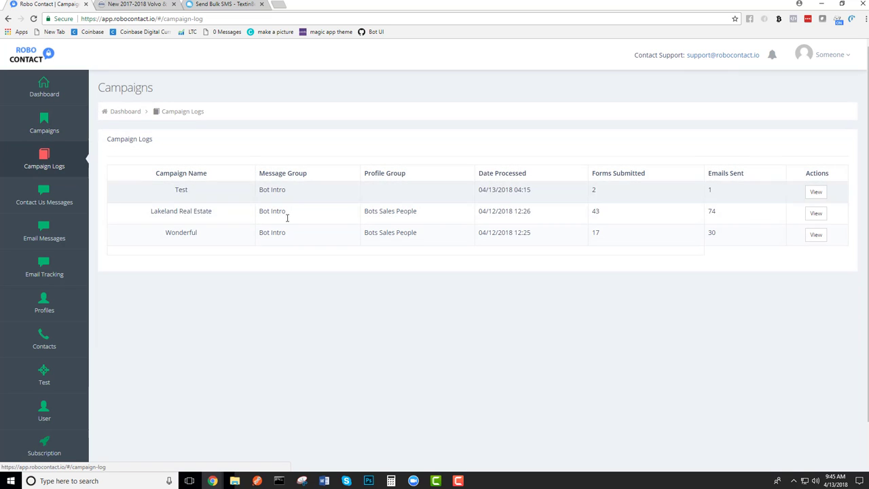
pyautogui.click(815, 194)
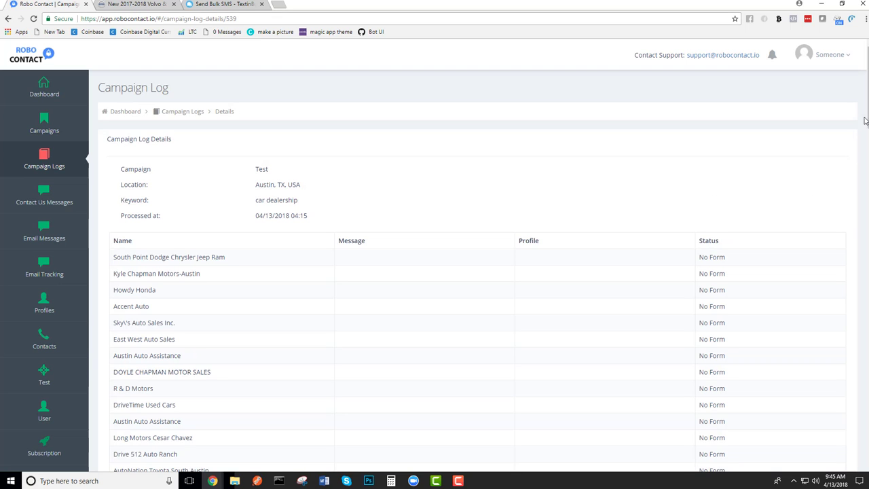
pyautogui.moveTo(866, 120); pyautogui.dragTo(864, 467)
pyautogui.click(854, 458)
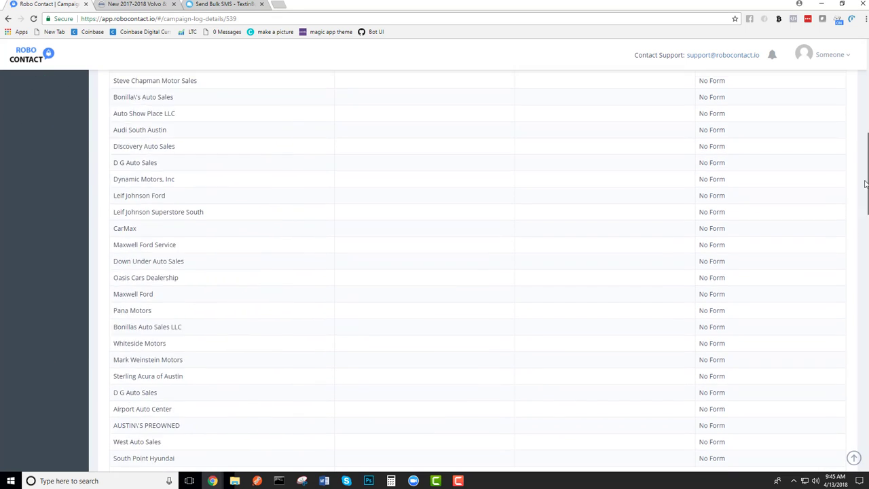
pyautogui.scroll(-5, 453, 274)
pyautogui.scroll(-5, 453, 273)
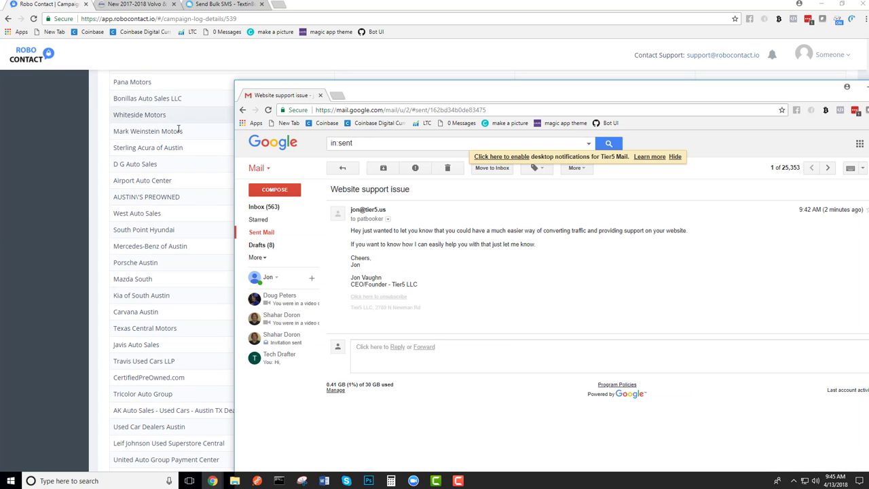
pyautogui.scroll(-15, 155, 242)
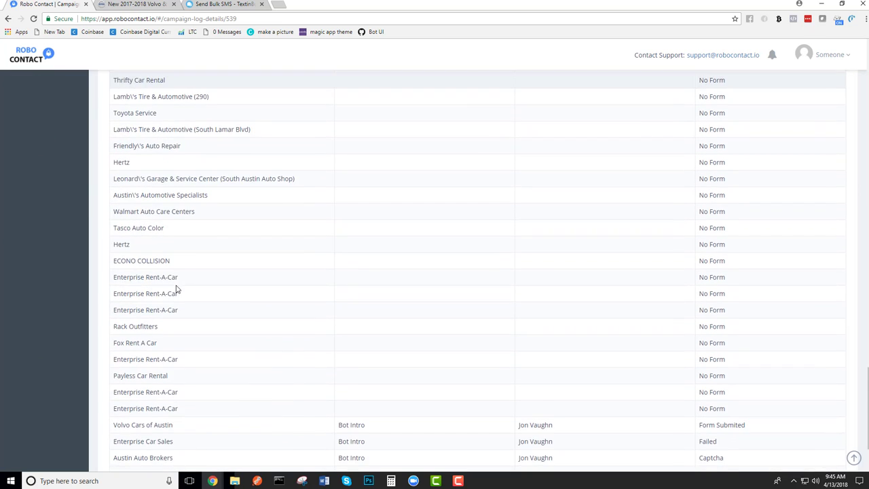
pyautogui.scroll(20, 74, 226)
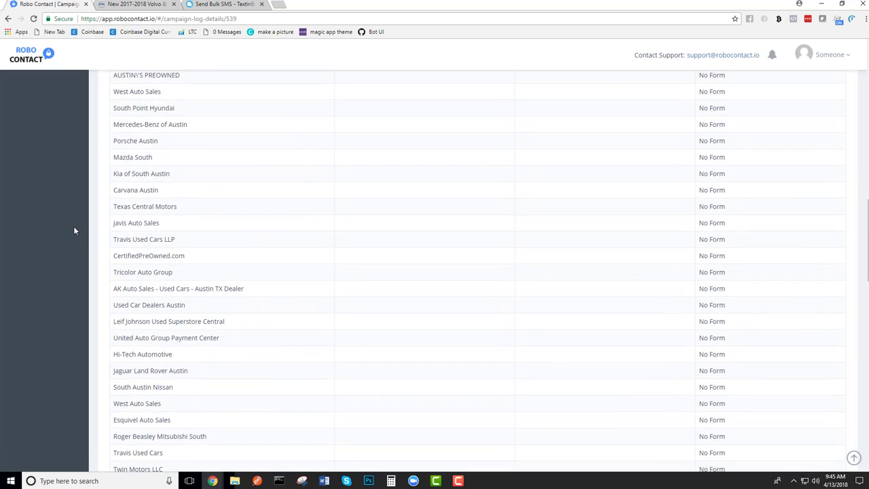
# - Open the Test campaign's run results and examine the email addresses listed for Steve Chapman Motor Sales
pyautogui.click(45, 133)
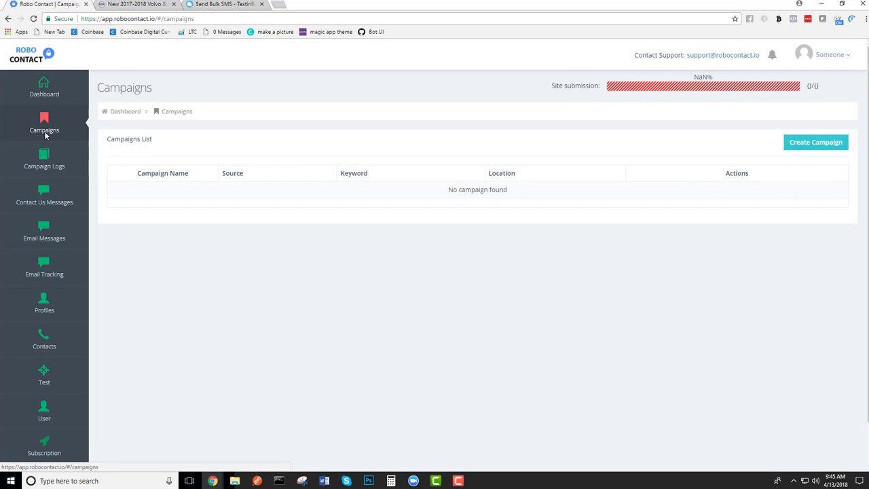
pyautogui.click(735, 192)
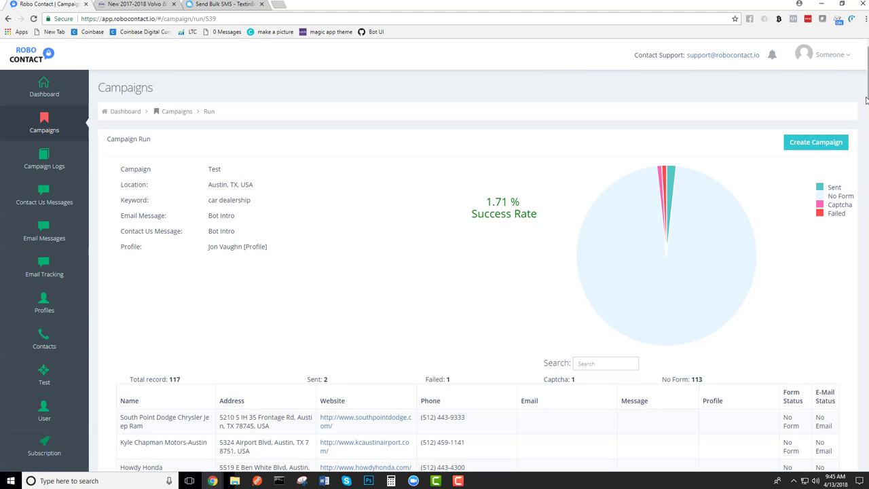
pyautogui.moveTo(867, 92); pyautogui.dragTo(867, 468)
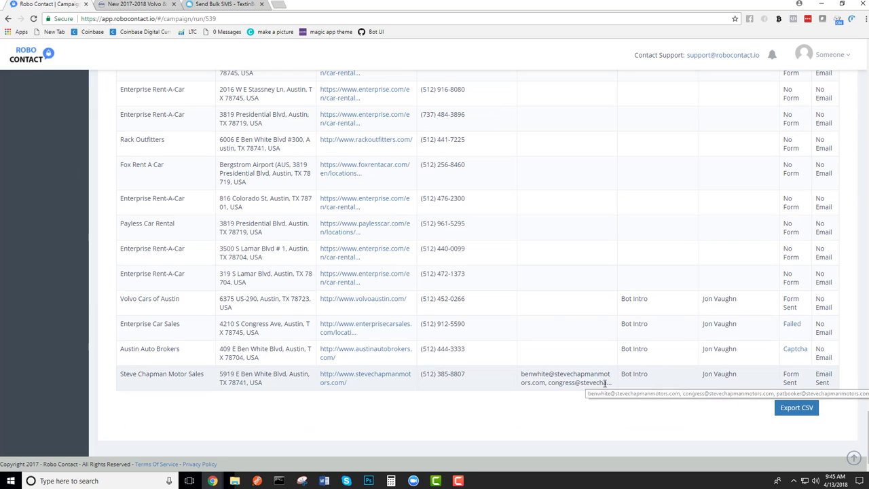
pyautogui.tripleClick(581, 374)
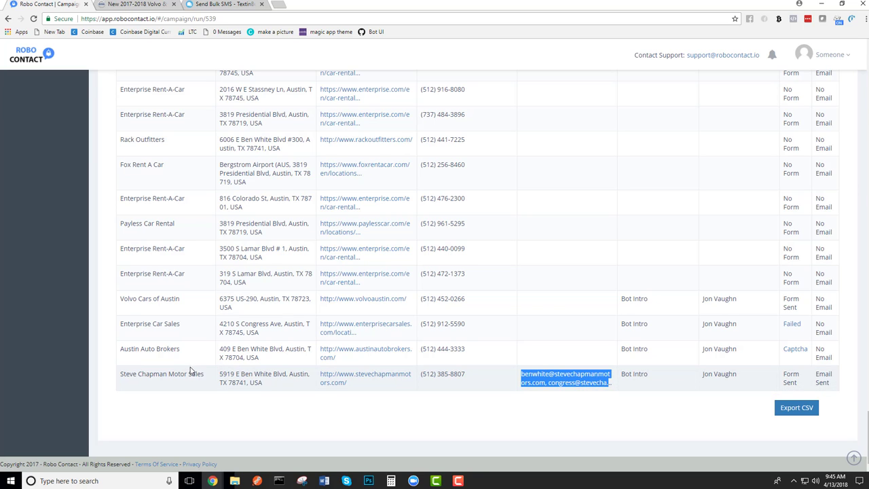
pyautogui.moveTo(207, 375); pyautogui.dragTo(98, 382)
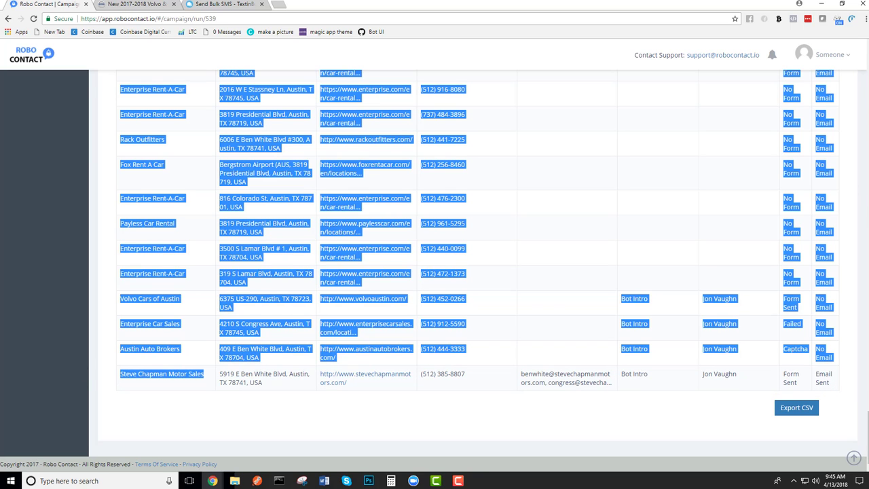
pyautogui.click(324, 219)
# - Switch to Gmail and check the recipient details of the three newest sent "Website support issue" emails
pyautogui.hotkey('alt', 'Tab')
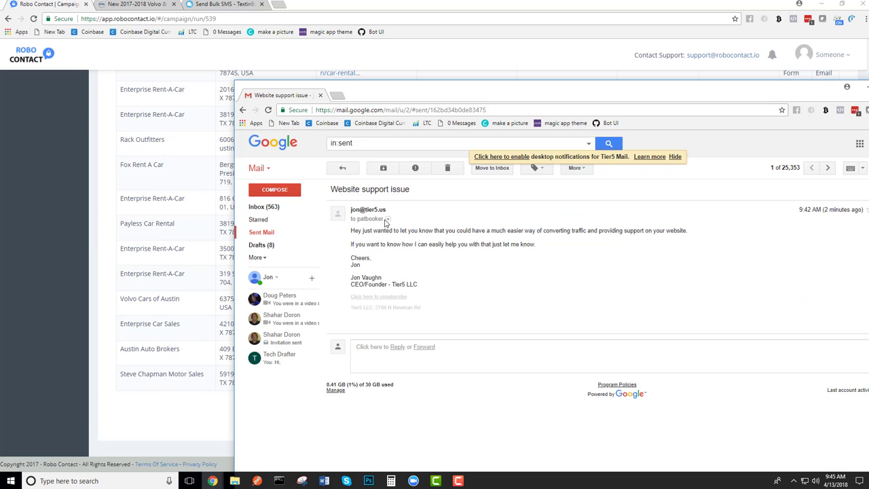
pyautogui.click(386, 220)
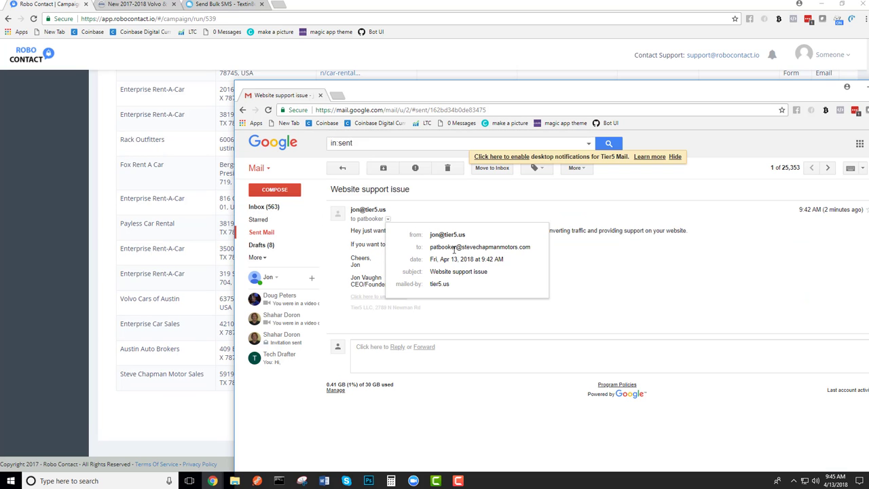
pyautogui.click(267, 235)
pyautogui.click(485, 206)
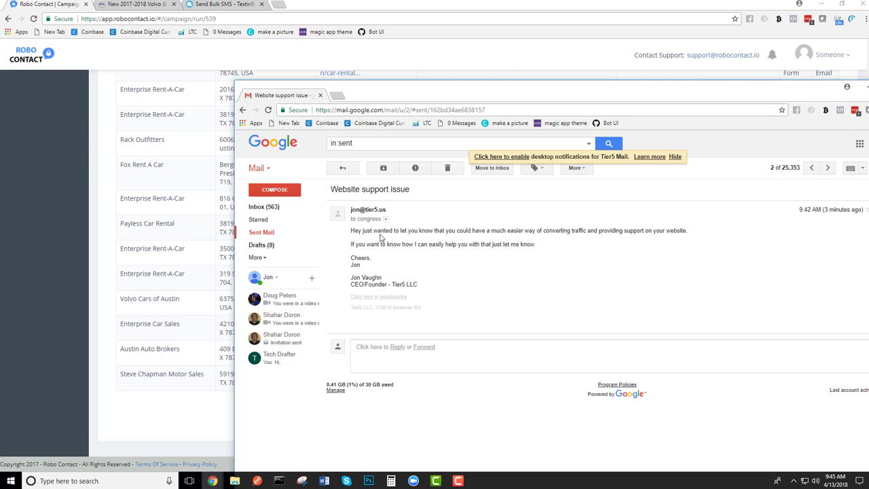
pyautogui.click(384, 220)
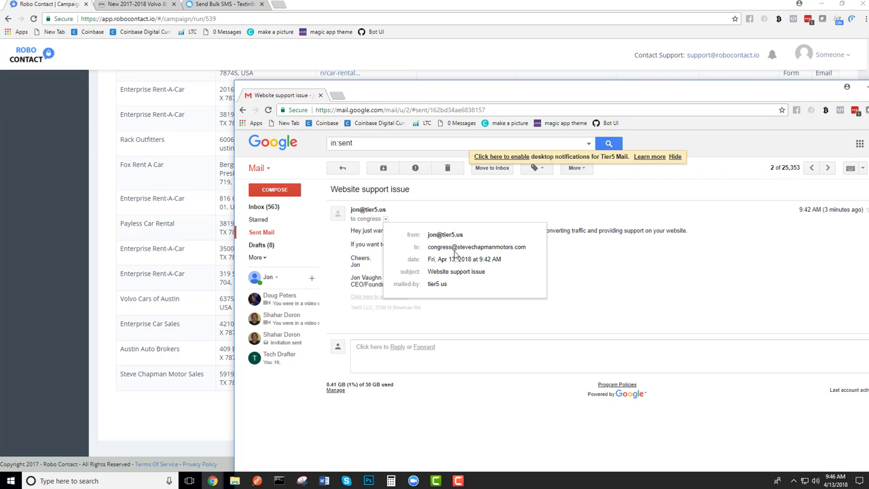
pyautogui.moveTo(456, 254); pyautogui.dragTo(275, 227)
pyautogui.click(268, 232)
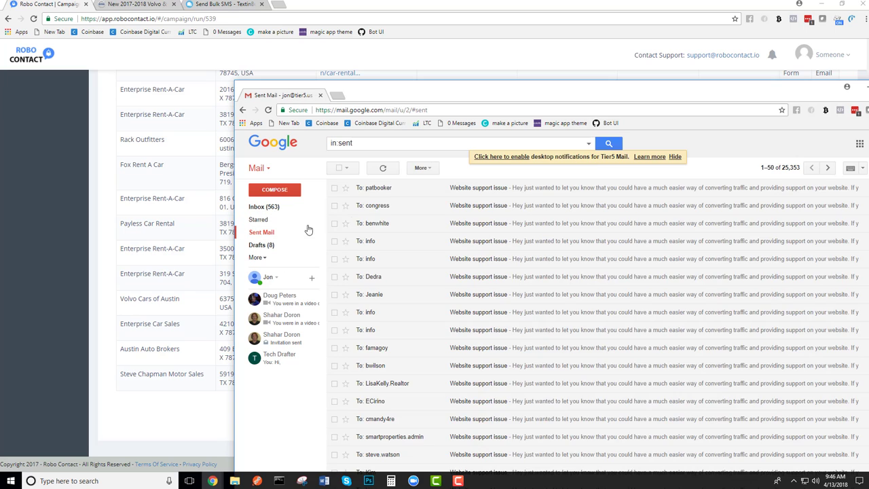
pyautogui.click(495, 224)
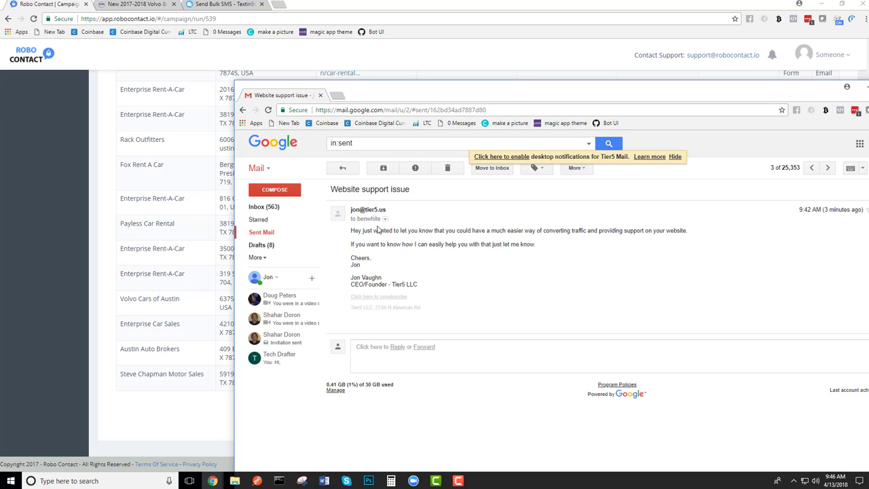
pyautogui.click(384, 219)
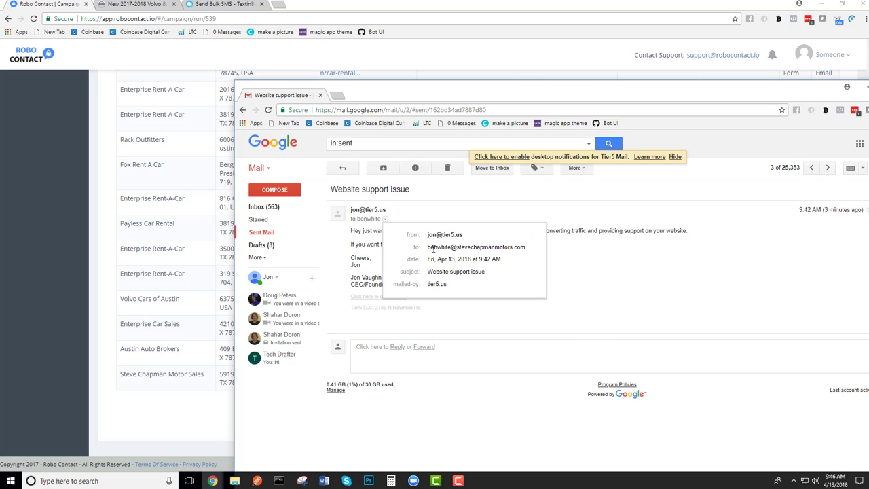
pyautogui.moveTo(434, 248); pyautogui.dragTo(527, 249)
pyautogui.click(683, 270)
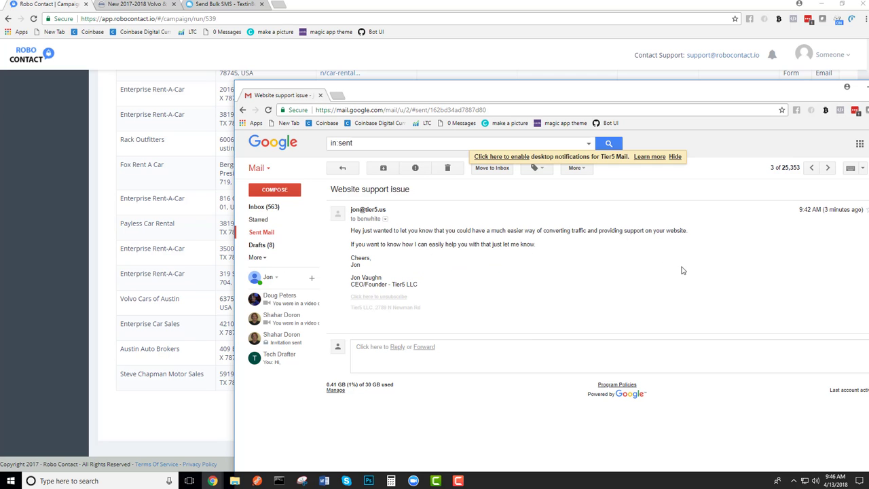
# - Switch back to Robo Contact, leave the campaign run results and open the Dashboard
pyautogui.hotkey('alt', 'Tab')
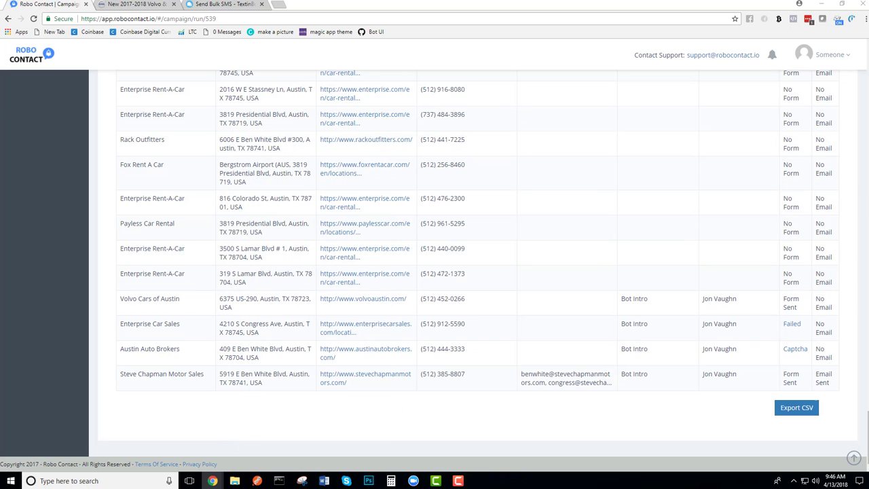
pyautogui.scroll(20, 81, 235)
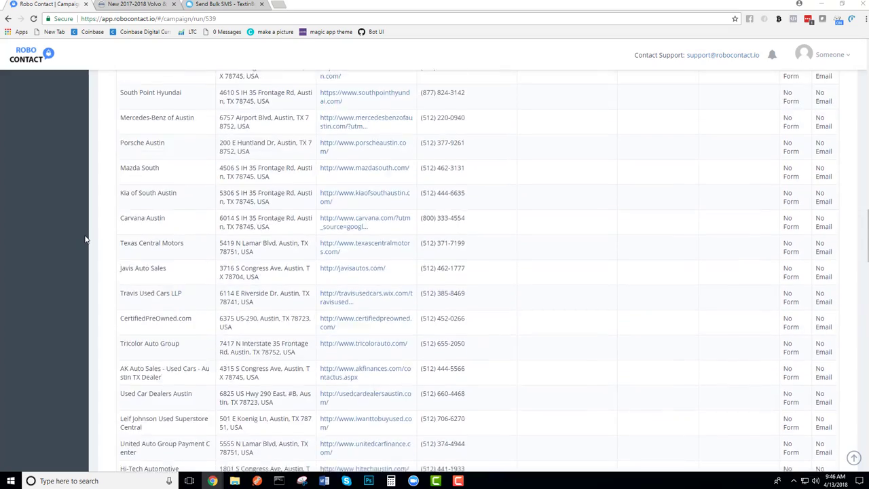
pyautogui.scroll(10, 85, 239)
pyautogui.click(23, 89)
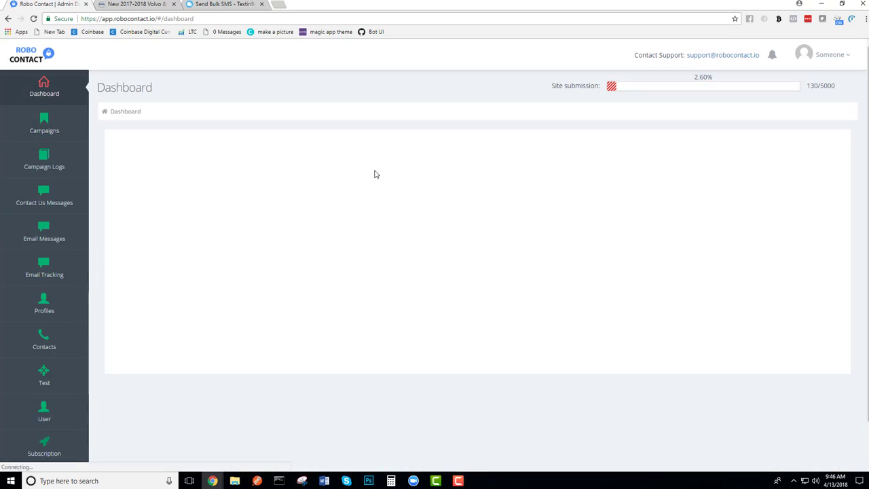